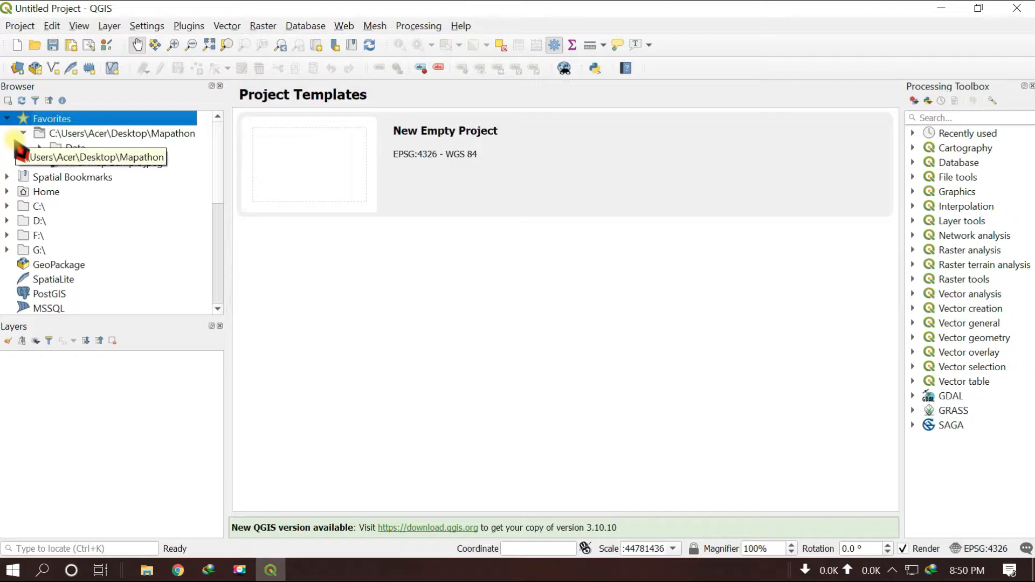
Add the Polders.shp shapefile from the favourite Mapathon folder's Data subfolder to the project's map
{"action": "left_click", "coordinate": [23, 134]}
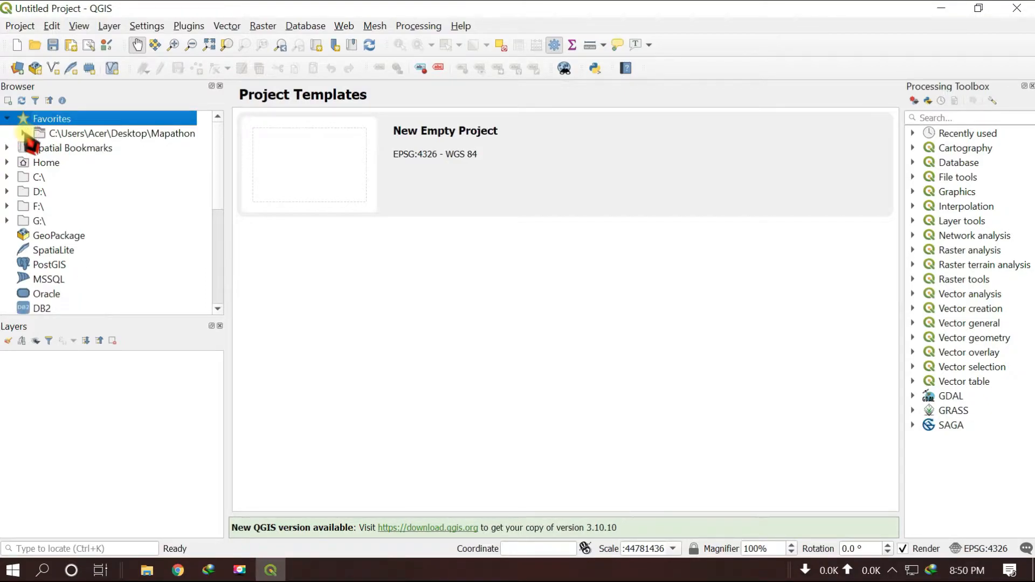
{"action": "scroll", "coordinate": [32, 200], "scroll_direction": "down", "scroll_amount": 3}
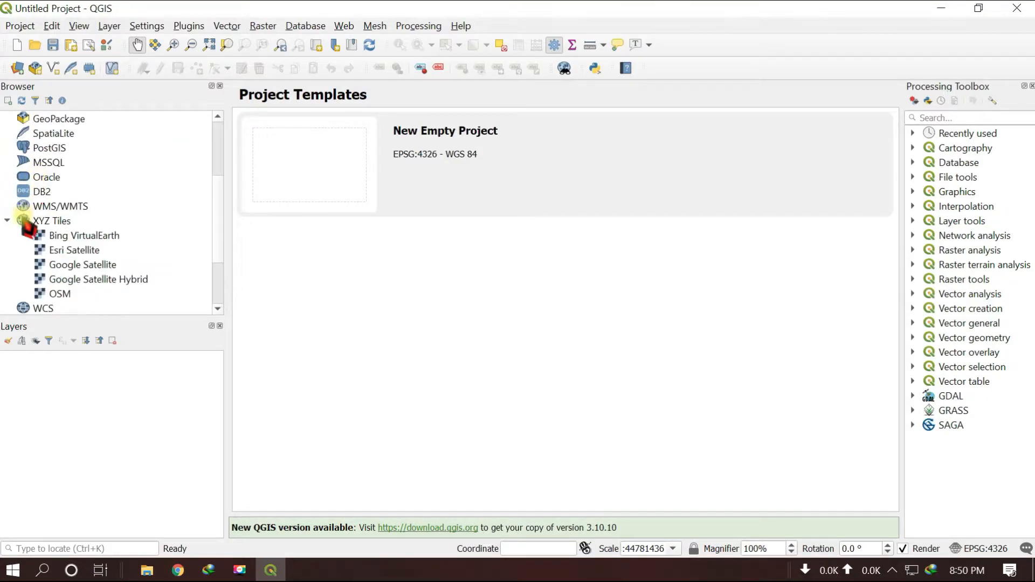
{"action": "scroll", "coordinate": [46, 162], "scroll_direction": "up", "scroll_amount": 3}
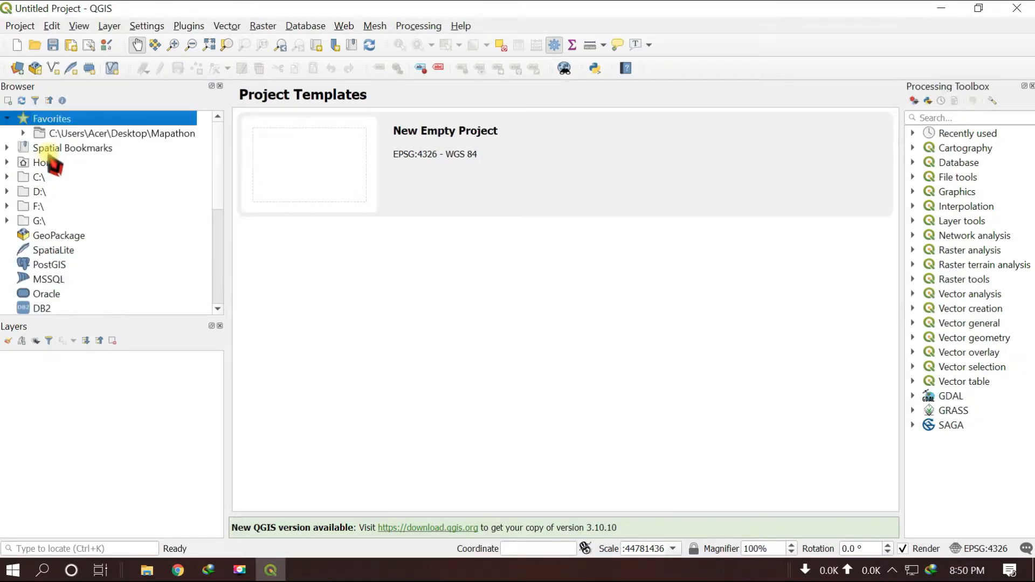
{"action": "left_click", "coordinate": [24, 133]}
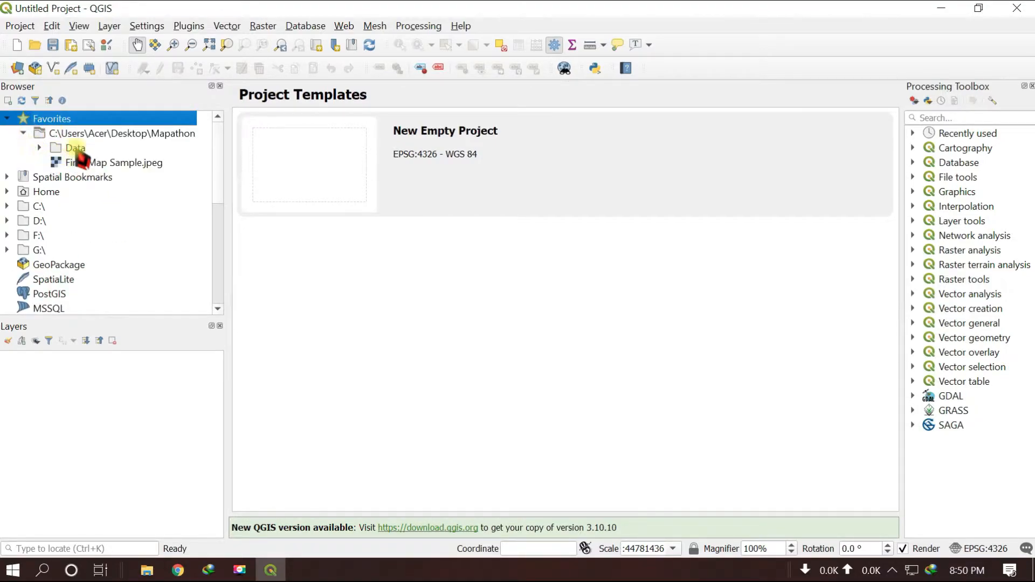
{"action": "left_click", "coordinate": [38, 148]}
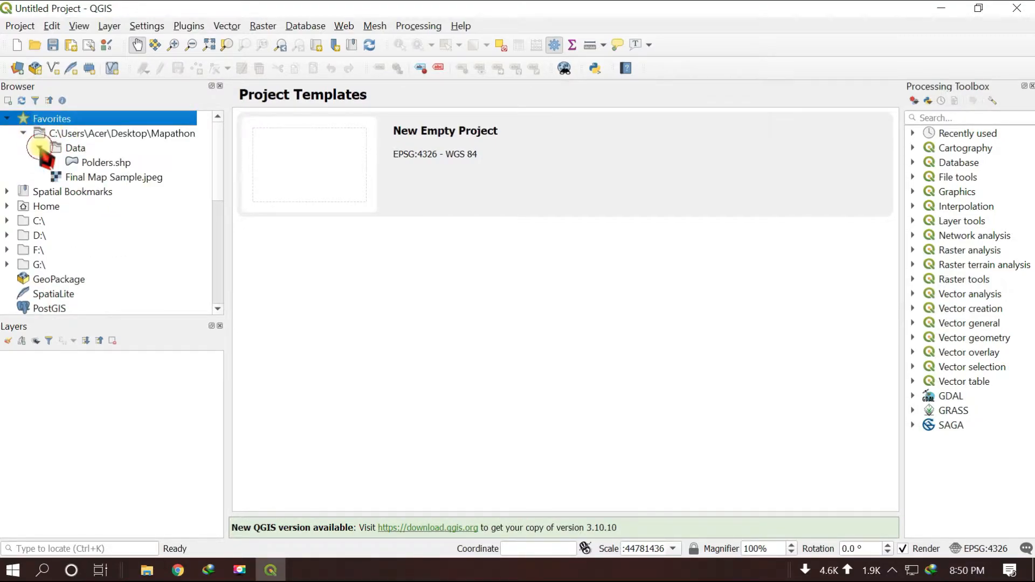
{"action": "left_click", "coordinate": [100, 163]}
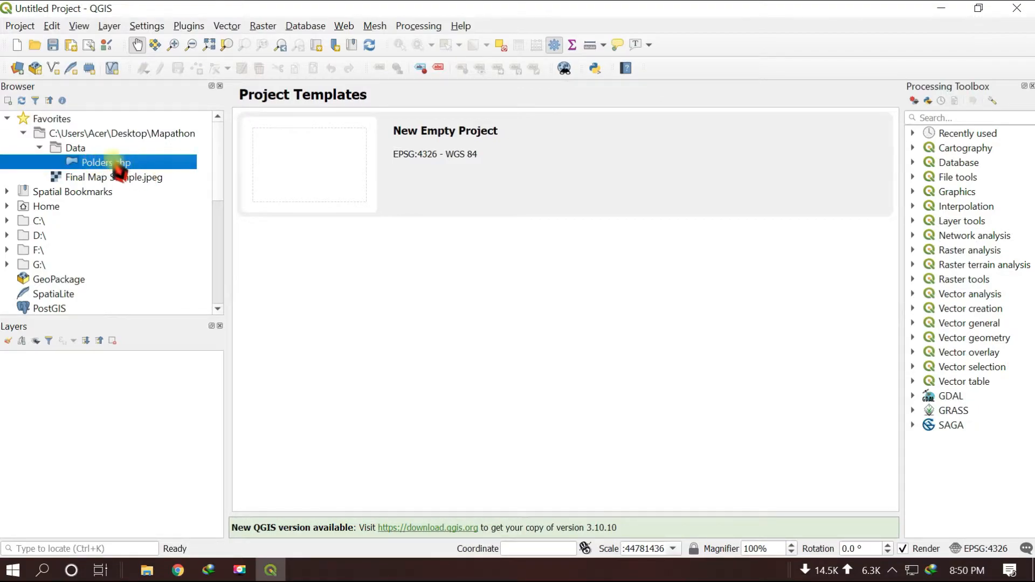
{"action": "left_click_drag", "start_coordinate": [102, 161], "coordinate": [505, 189]}
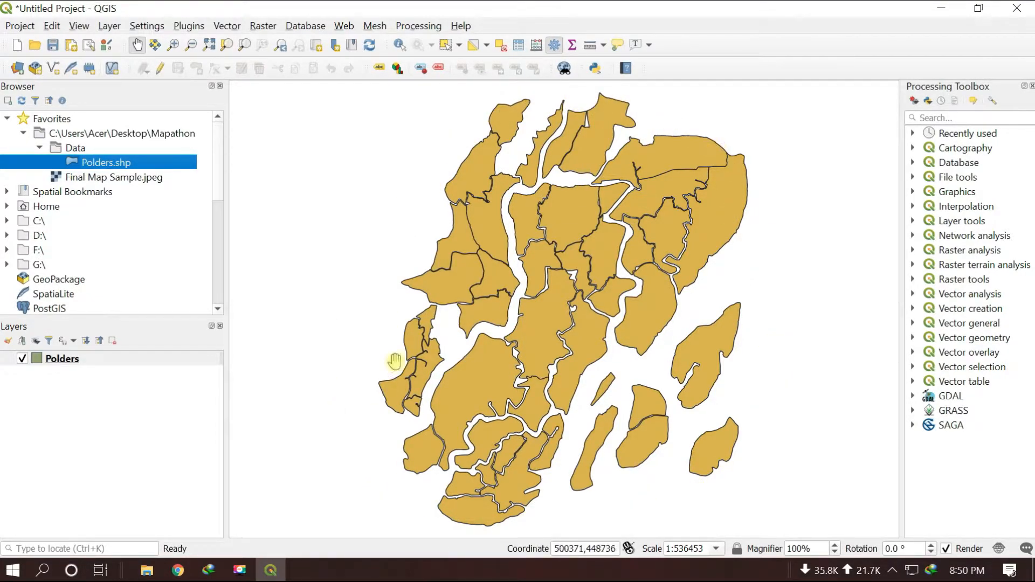
Inspect the metadata, preview and attributes of the Polders.shp file in its layer properties
{"action": "right_click", "coordinate": [116, 162]}
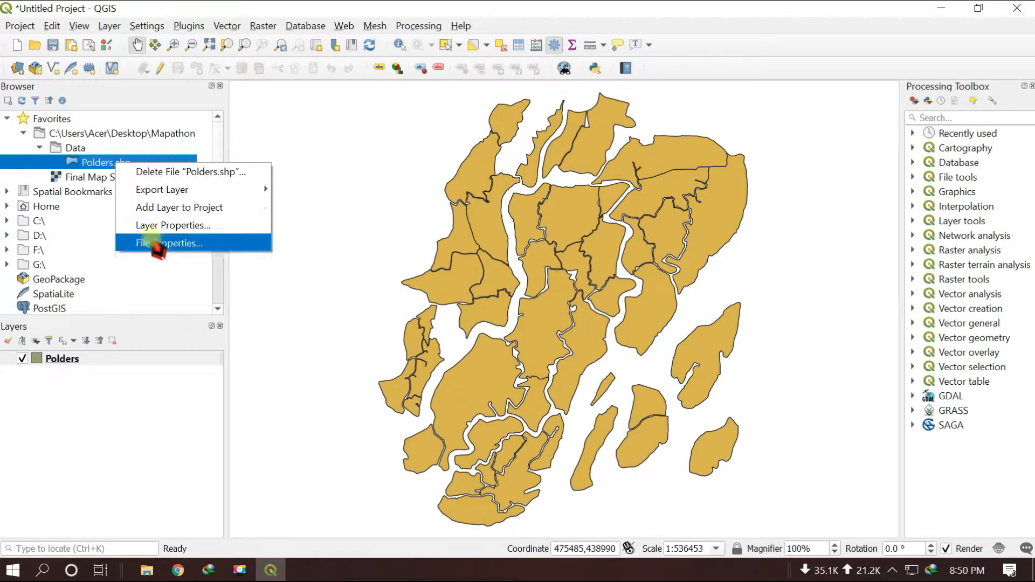
{"action": "left_click", "coordinate": [162, 226]}
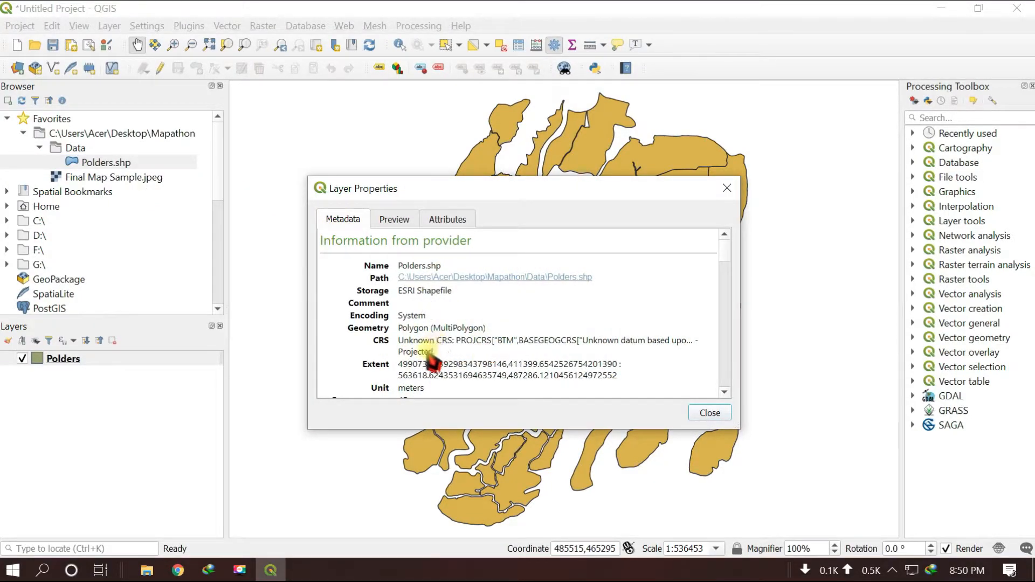
{"action": "scroll", "coordinate": [416, 361], "scroll_direction": "down", "scroll_amount": 1}
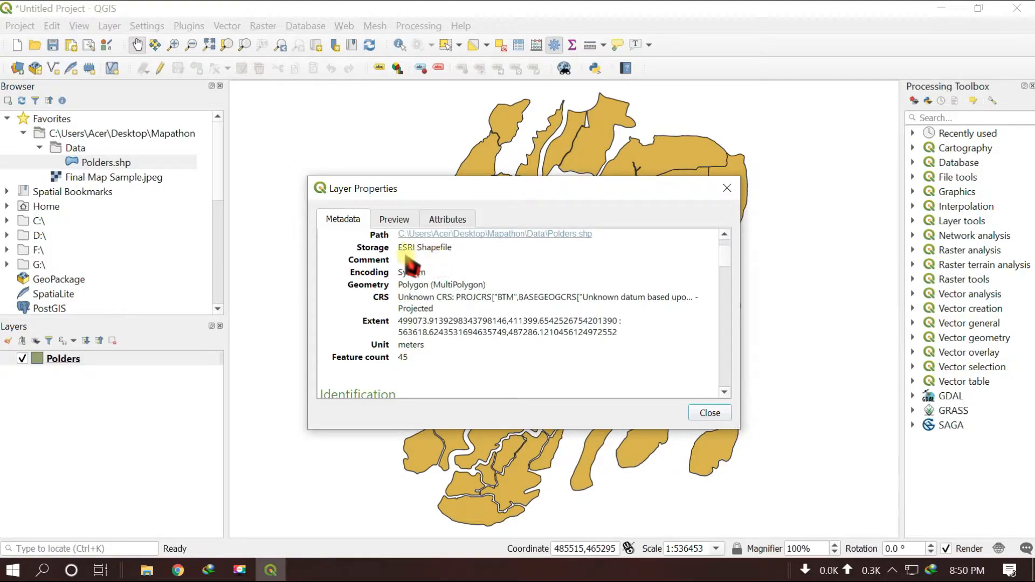
{"action": "left_click", "coordinate": [389, 221]}
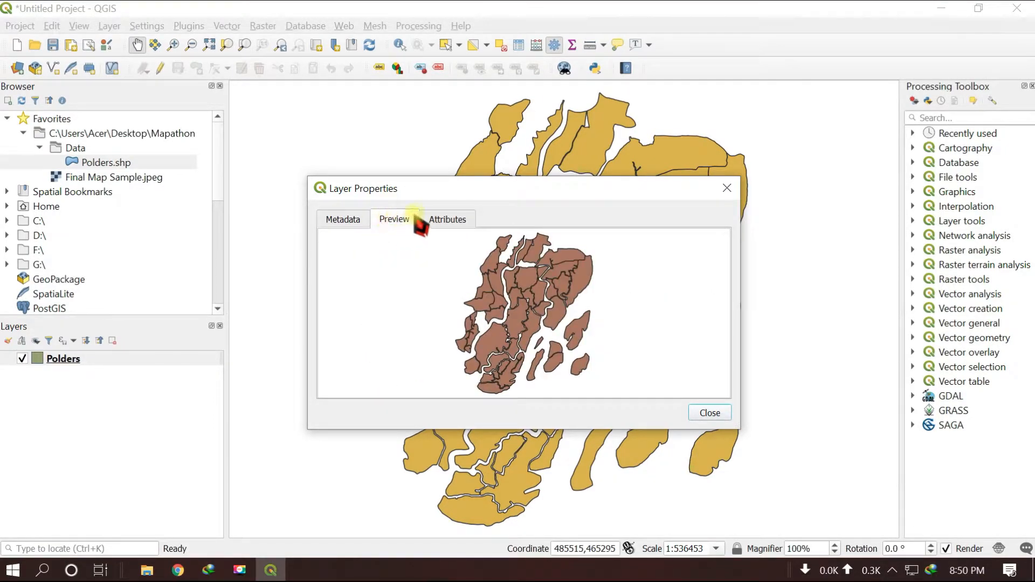
{"action": "left_click", "coordinate": [450, 222]}
{"action": "left_click_drag", "start_coordinate": [400, 392], "coordinate": [677, 407]}
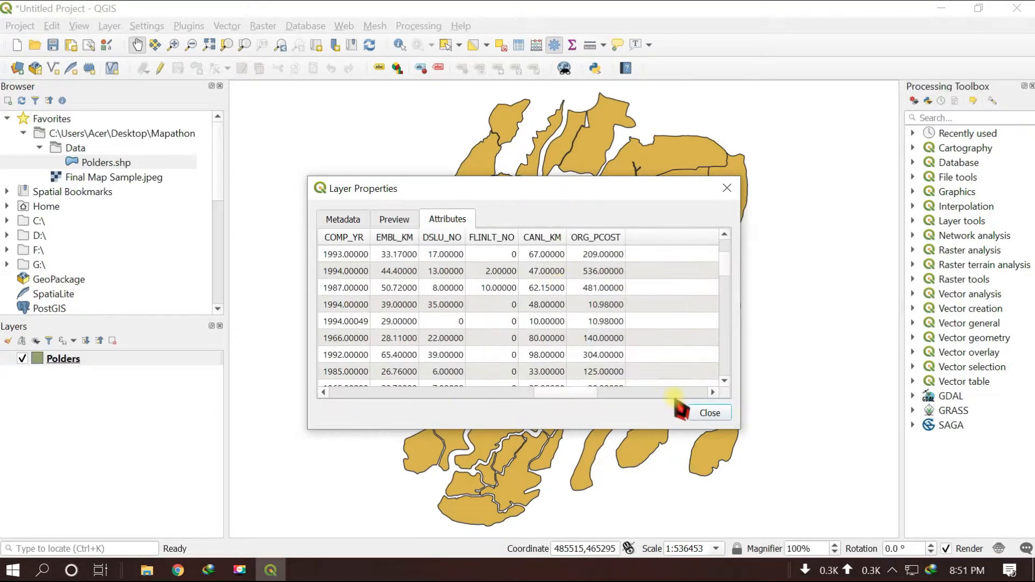
{"action": "left_click", "coordinate": [706, 414]}
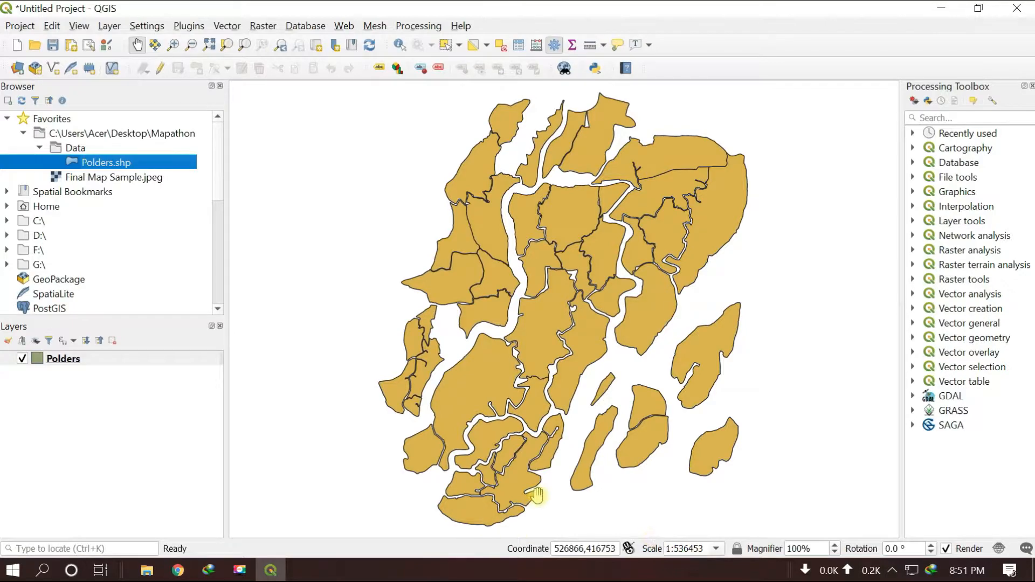
{"action": "scroll", "coordinate": [486, 474], "scroll_direction": "up", "scroll_amount": 1}
{"action": "left_click_drag", "start_coordinate": [462, 368], "coordinate": [494, 414]}
{"action": "scroll", "coordinate": [495, 379], "scroll_direction": "up", "scroll_amount": 1}
{"action": "scroll", "coordinate": [495, 414], "scroll_direction": "up", "scroll_amount": 1}
{"action": "left_click_drag", "start_coordinate": [561, 388], "coordinate": [550, 409]}
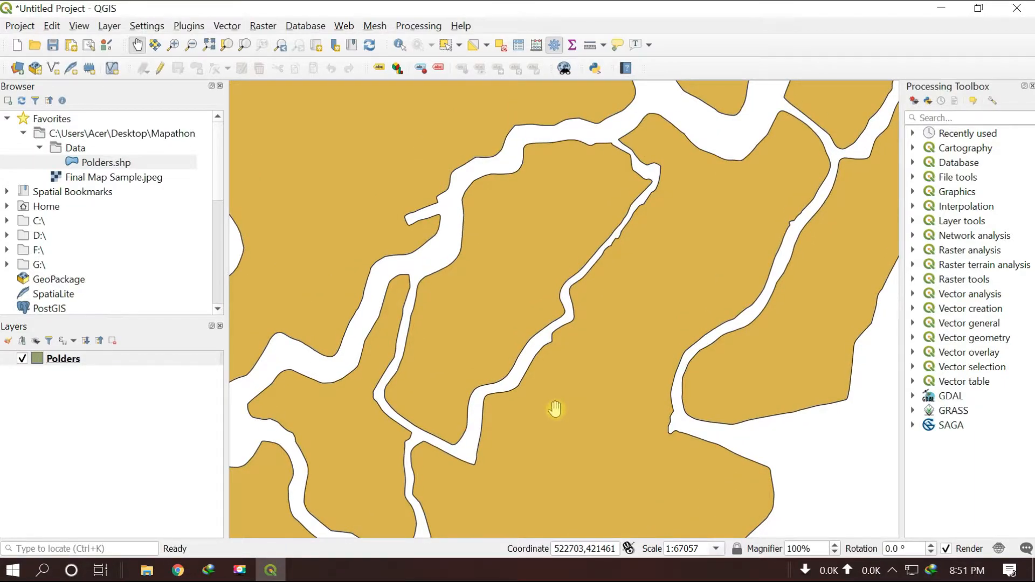
{"action": "scroll", "coordinate": [555, 408], "scroll_direction": "down", "scroll_amount": 3}
{"action": "left_click_drag", "start_coordinate": [630, 264], "coordinate": [545, 312]}
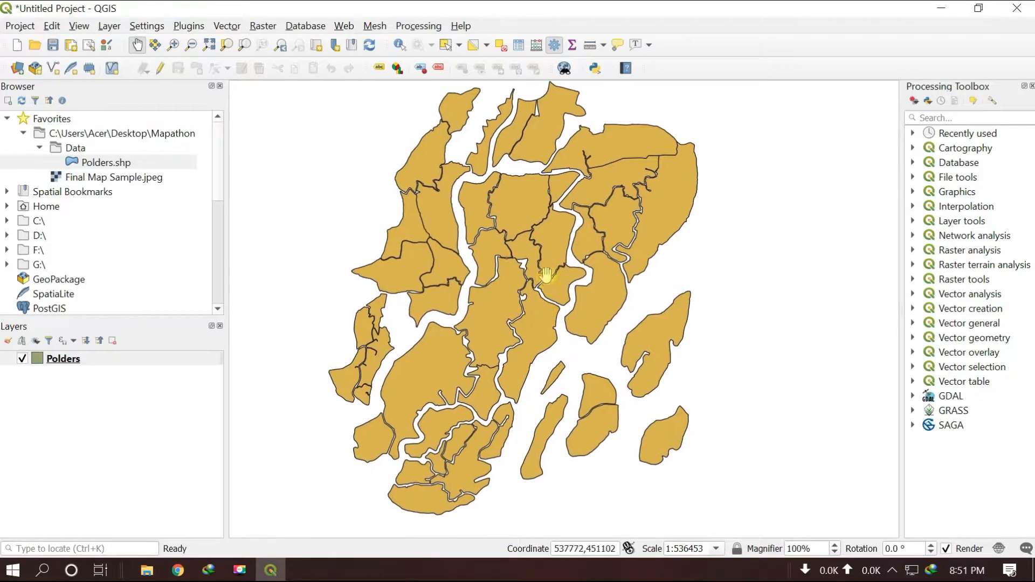
Enable single labels in the layer properties of the Polders layer
{"action": "right_click", "coordinate": [58, 362]}
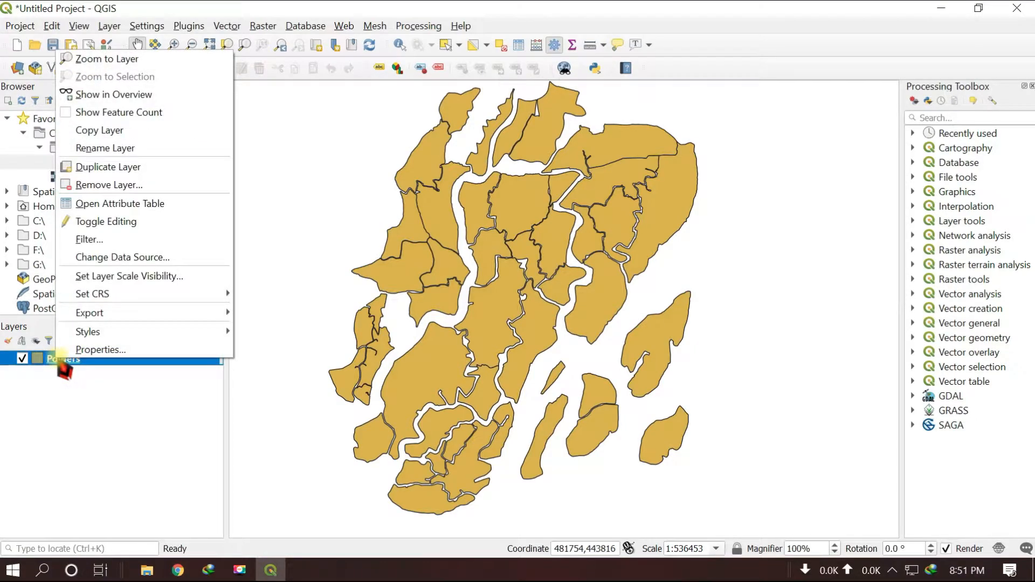
{"action": "left_click", "coordinate": [105, 350]}
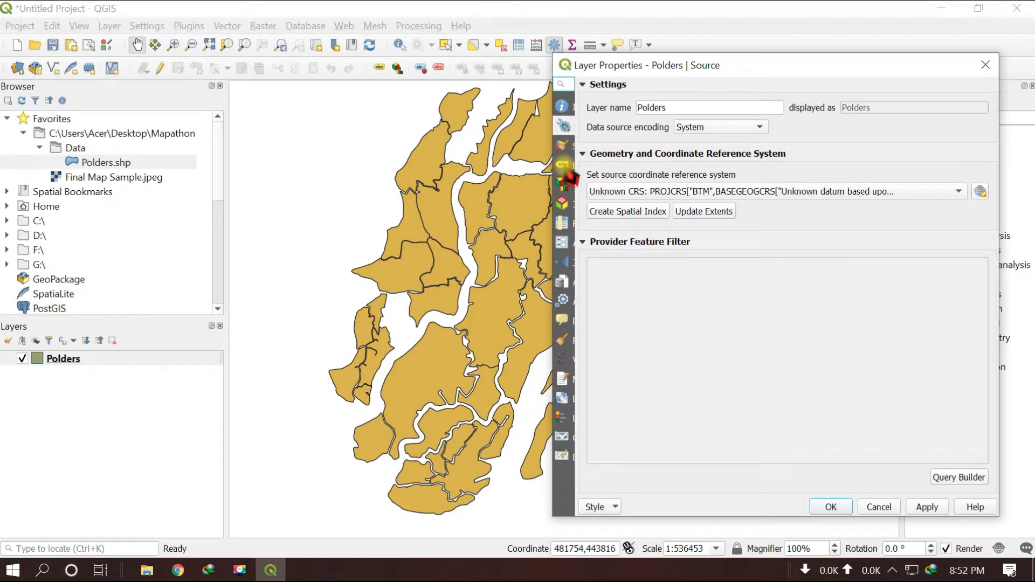
{"action": "left_click", "coordinate": [563, 165]}
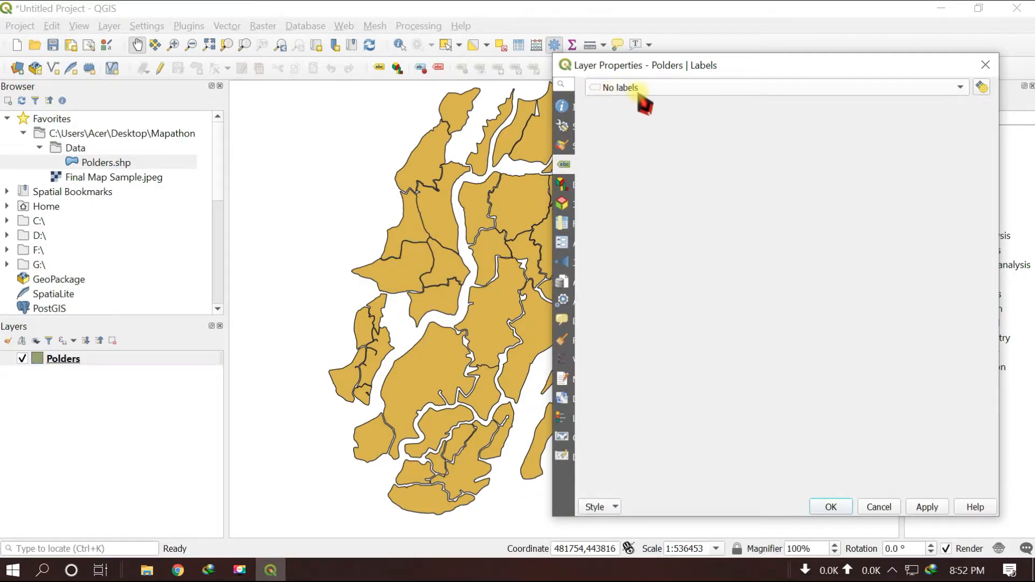
{"action": "left_click", "coordinate": [963, 86]}
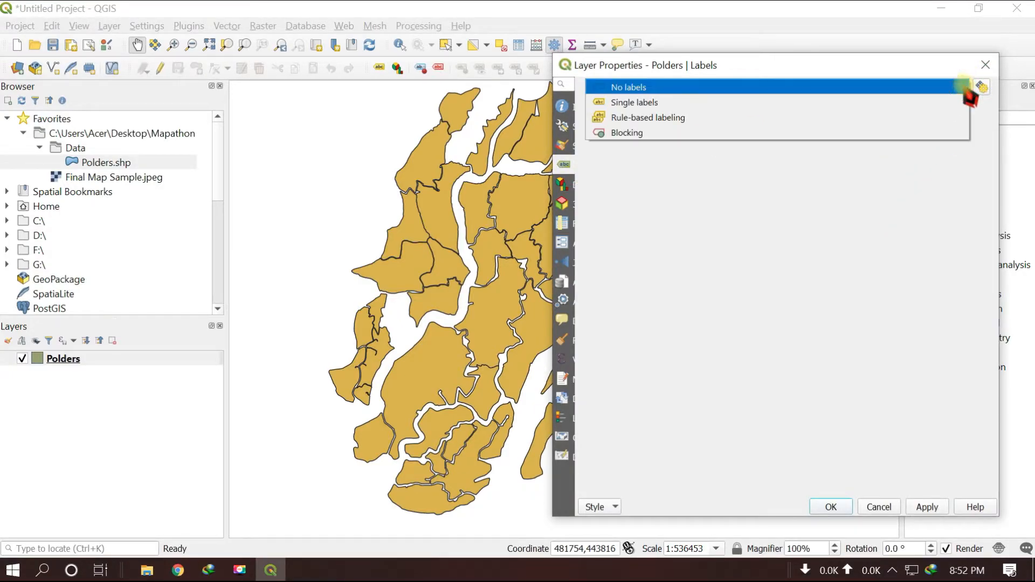
{"action": "left_click", "coordinate": [630, 102]}
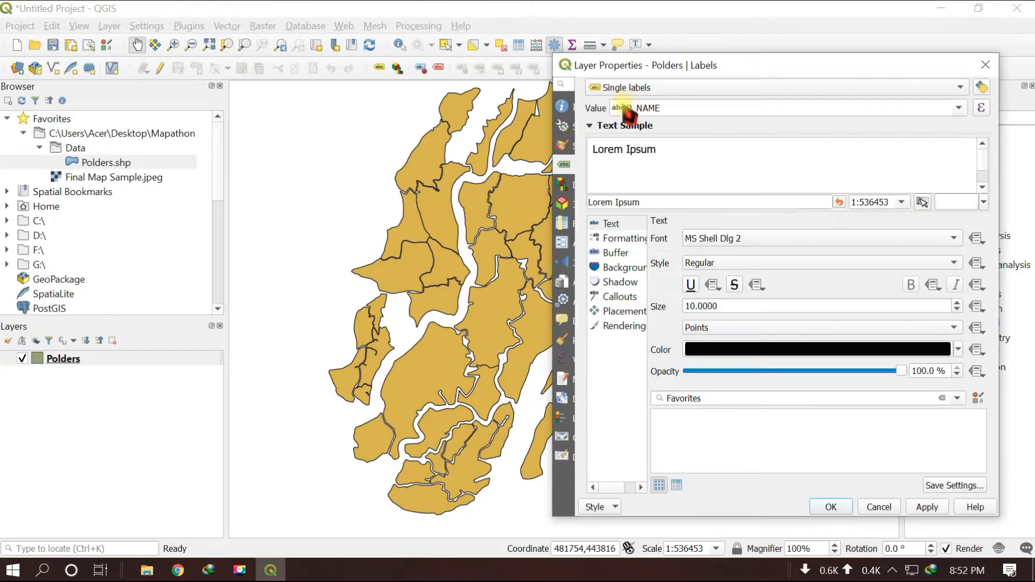
Set the label value to the POLDNO field and apply it to the Polders layer
{"action": "left_click", "coordinate": [959, 110]}
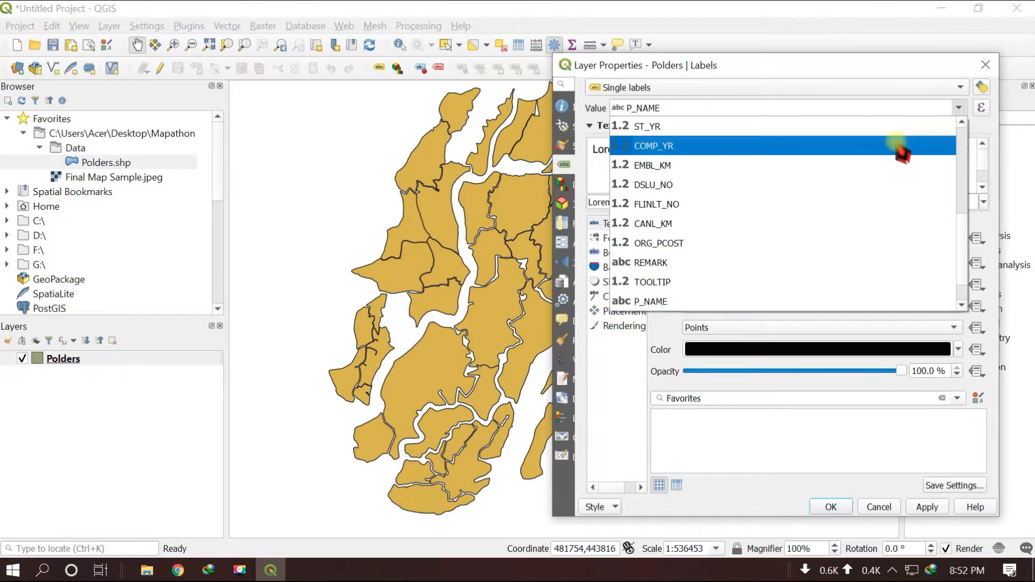
{"action": "scroll", "coordinate": [901, 151], "scroll_direction": "up", "scroll_amount": 3}
{"action": "scroll", "coordinate": [898, 148], "scroll_direction": "up", "scroll_amount": 2}
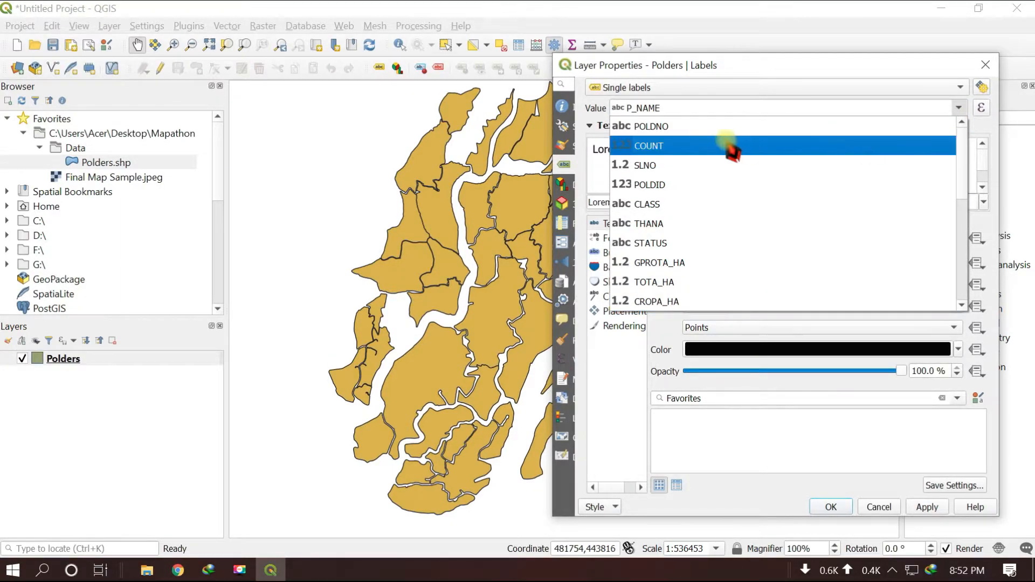
{"action": "left_click", "coordinate": [654, 127]}
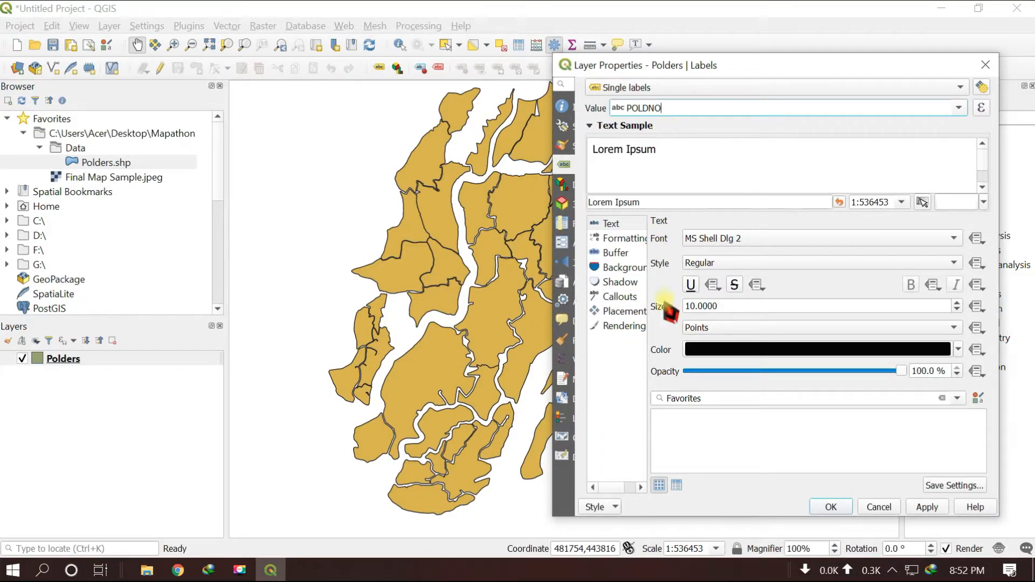
{"action": "left_click", "coordinate": [927, 507]}
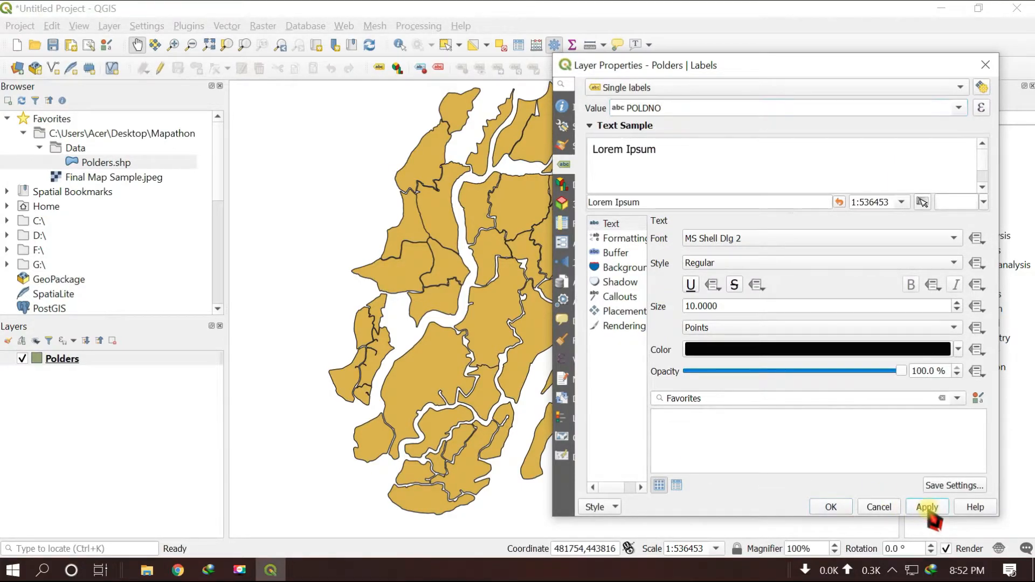
{"action": "left_click", "coordinate": [831, 508]}
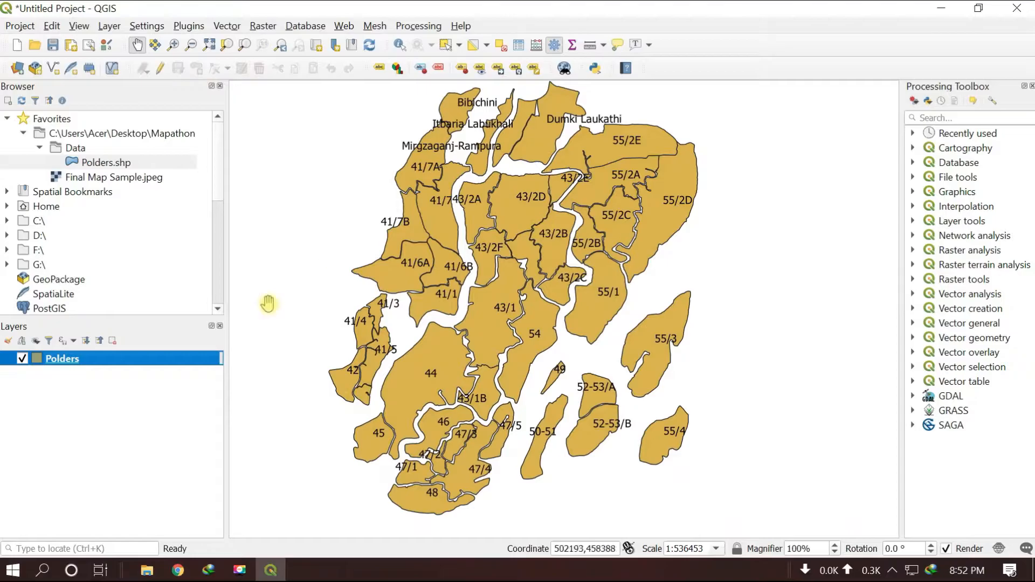
Turn on editing for the Polders layer
{"action": "mouse_move", "coordinate": [499, 386]}
{"action": "left_mouse_down"}
{"action": "mouse_move", "coordinate": [593, 189]}
{"action": "mouse_move", "coordinate": [529, 238]}
{"action": "mouse_move", "coordinate": [497, 441]}
{"action": "mouse_move", "coordinate": [532, 367]}
{"action": "mouse_move", "coordinate": [525, 375]}
{"action": "left_mouse_up"}
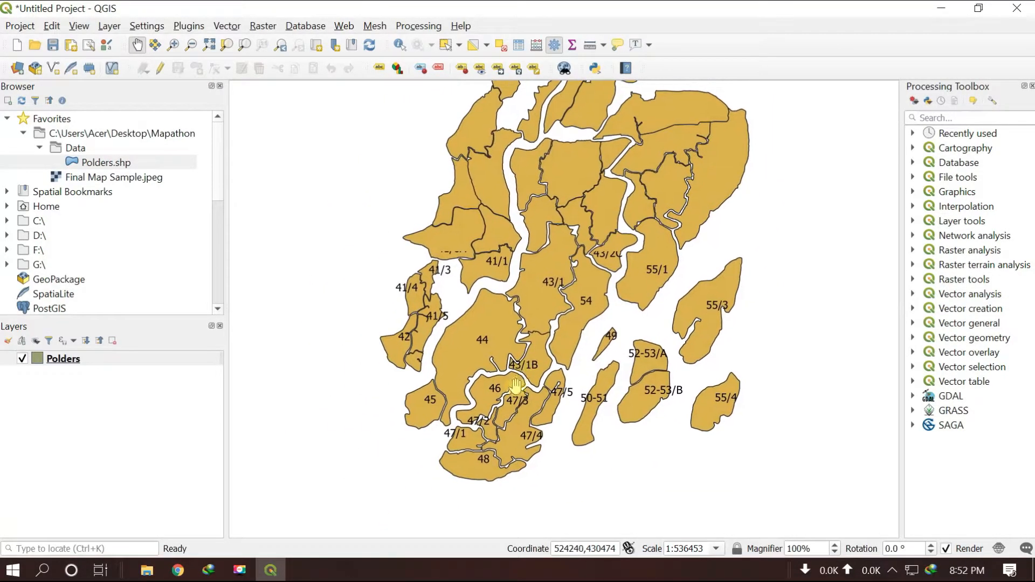
{"action": "scroll", "coordinate": [511, 410], "scroll_direction": "up", "scroll_amount": 1}
{"action": "left_click_drag", "start_coordinate": [508, 435], "coordinate": [489, 356]}
{"action": "scroll", "coordinate": [499, 350], "scroll_direction": "up", "scroll_amount": 1}
{"action": "left_click_drag", "start_coordinate": [543, 319], "coordinate": [587, 340]}
{"action": "scroll", "coordinate": [505, 367], "scroll_direction": "up", "scroll_amount": 1}
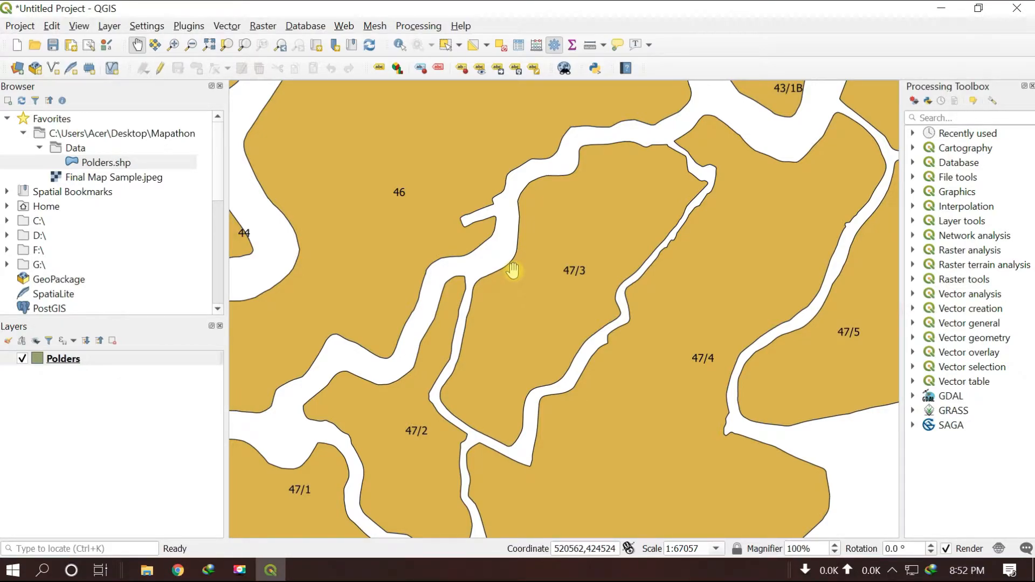
{"action": "left_click", "coordinate": [86, 360]}
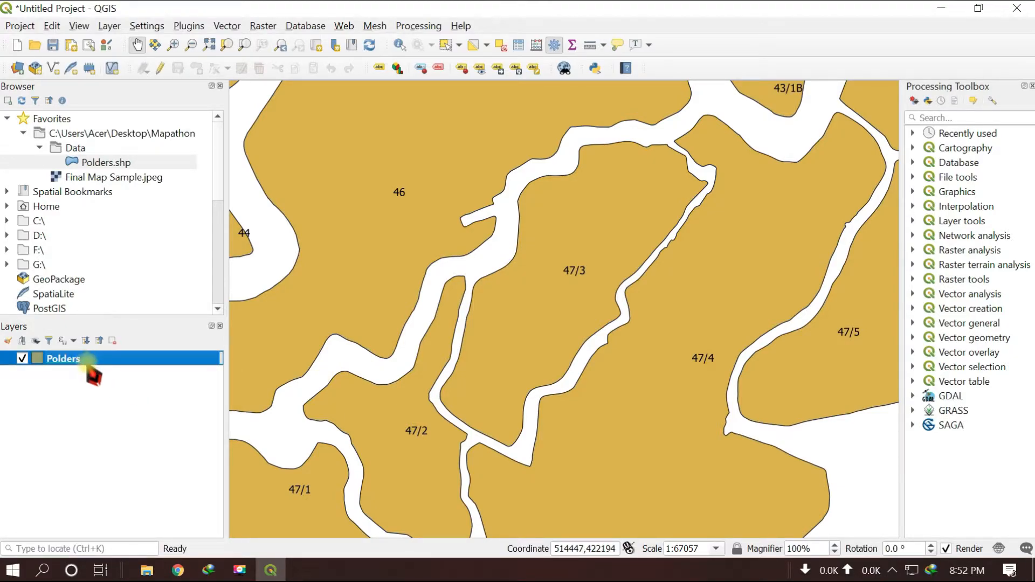
{"action": "left_click", "coordinate": [160, 68]}
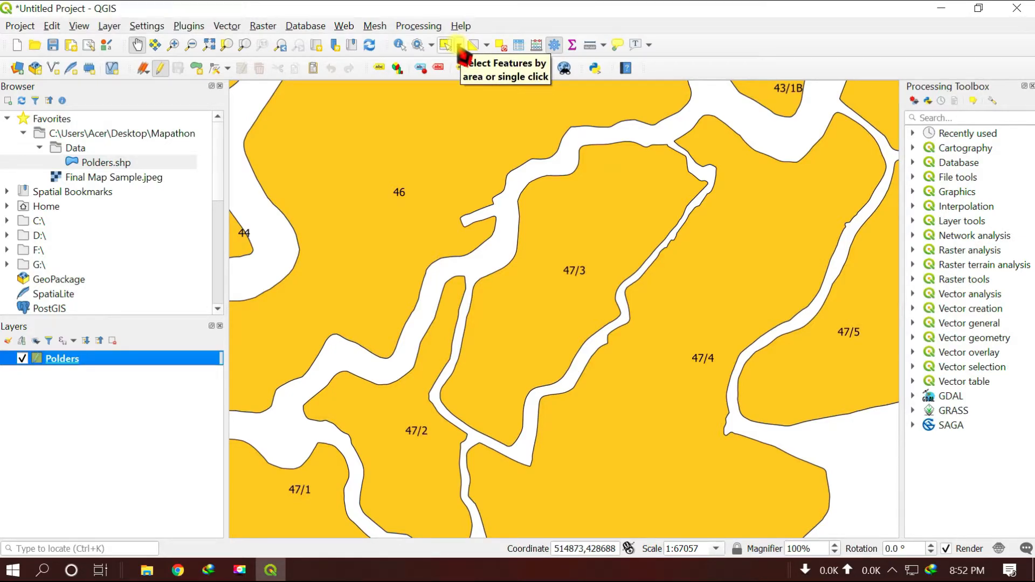
Select polder 46, invert the selection, and delete all the other polders from the layer
{"action": "left_click", "coordinate": [459, 46]}
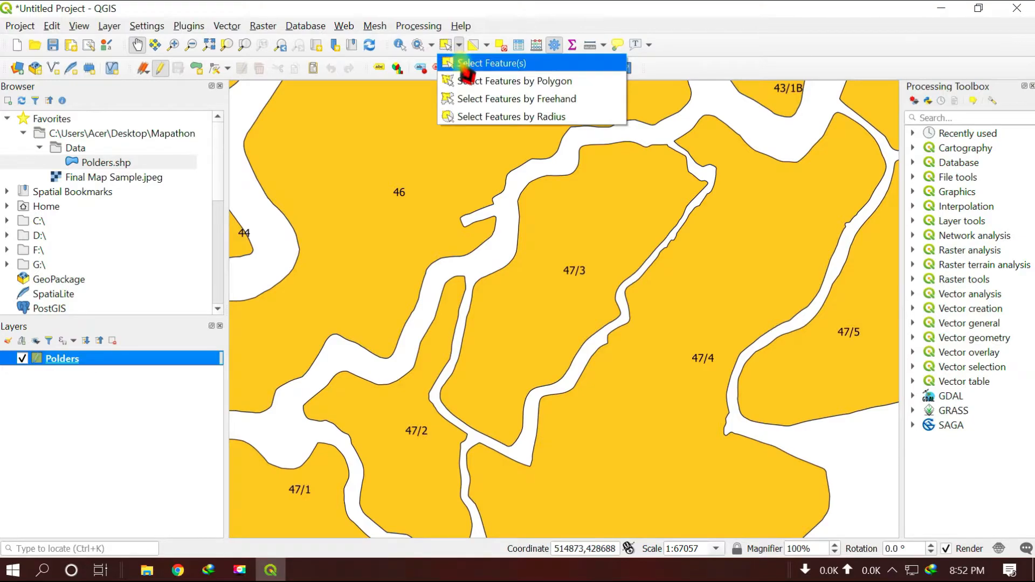
{"action": "left_click", "coordinate": [462, 63]}
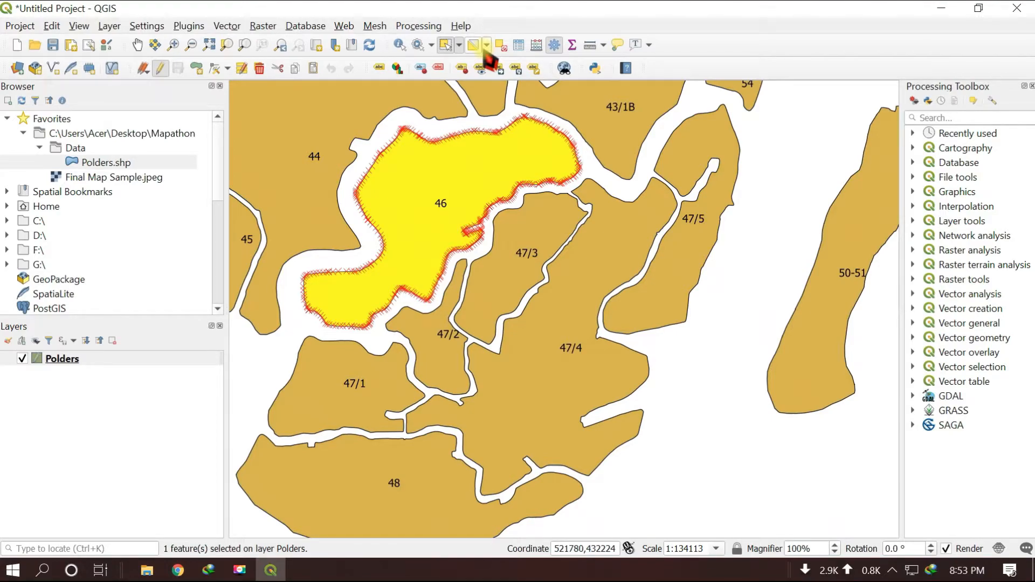
{"action": "left_click", "coordinate": [487, 47]}
{"action": "left_click", "coordinate": [516, 118]}
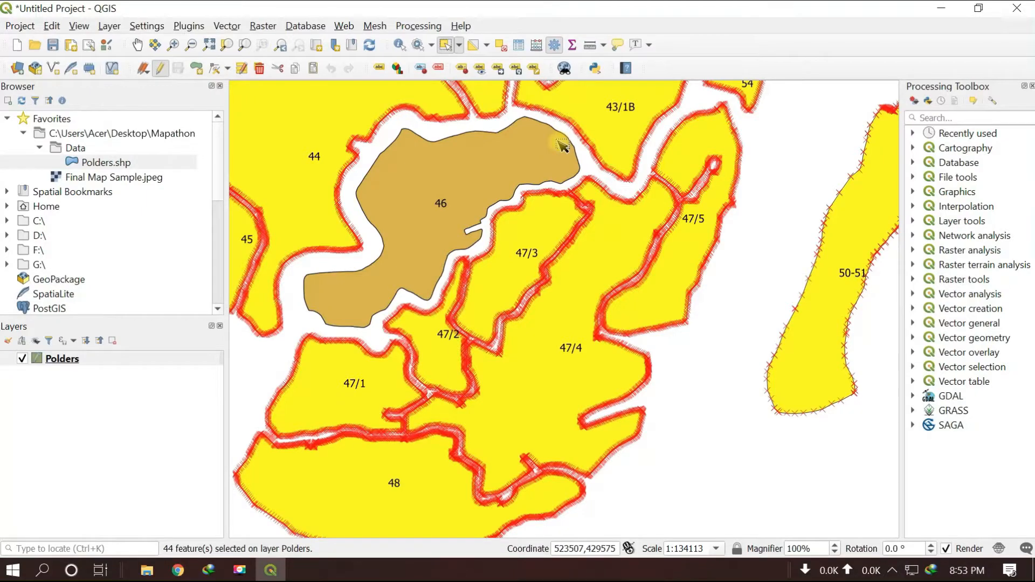
{"action": "key", "text": "Delete"}
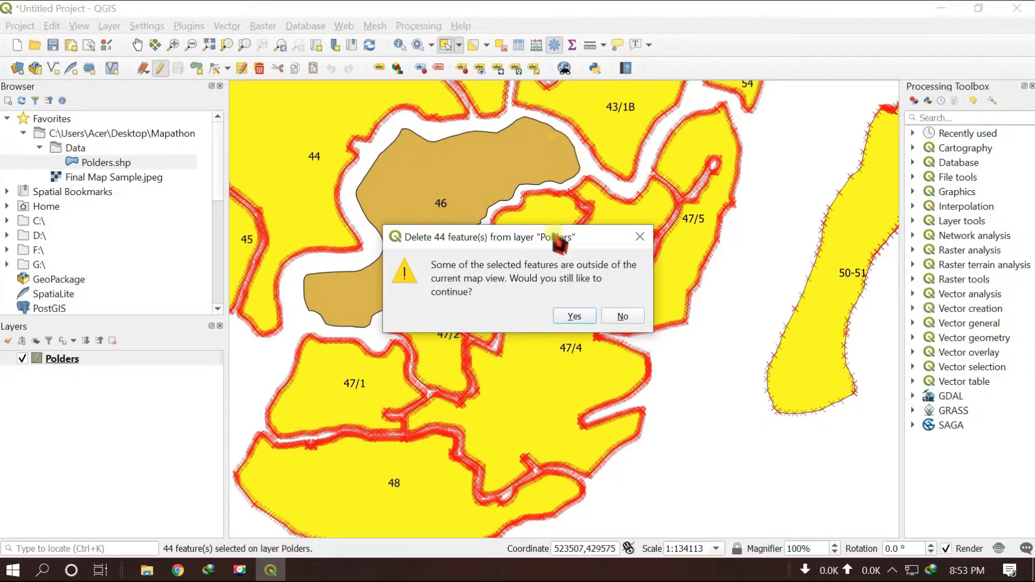
{"action": "left_click", "coordinate": [573, 318]}
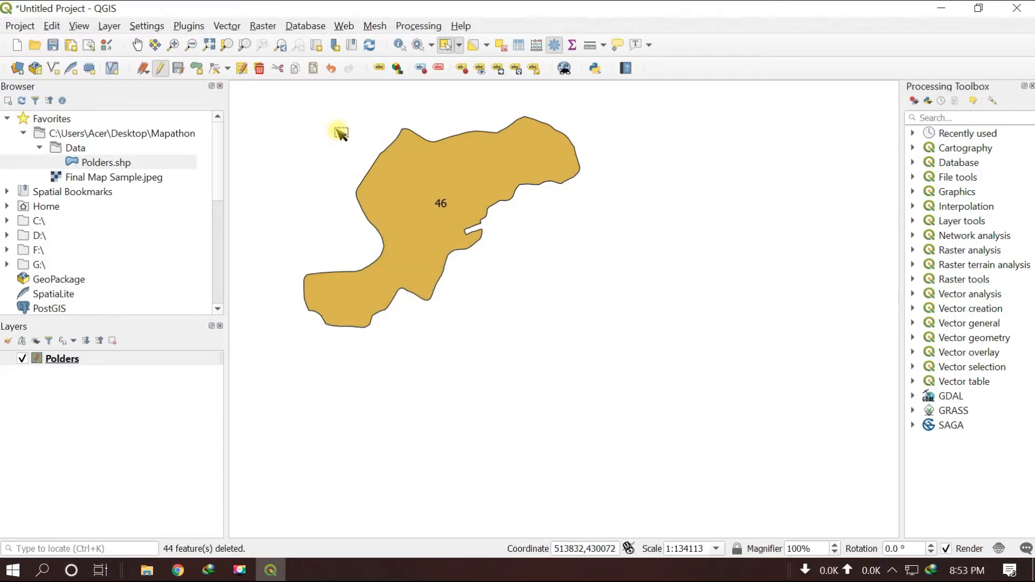
{"action": "key", "text": "space"}
{"action": "left_click_drag", "start_coordinate": [340, 152], "coordinate": [451, 225]}
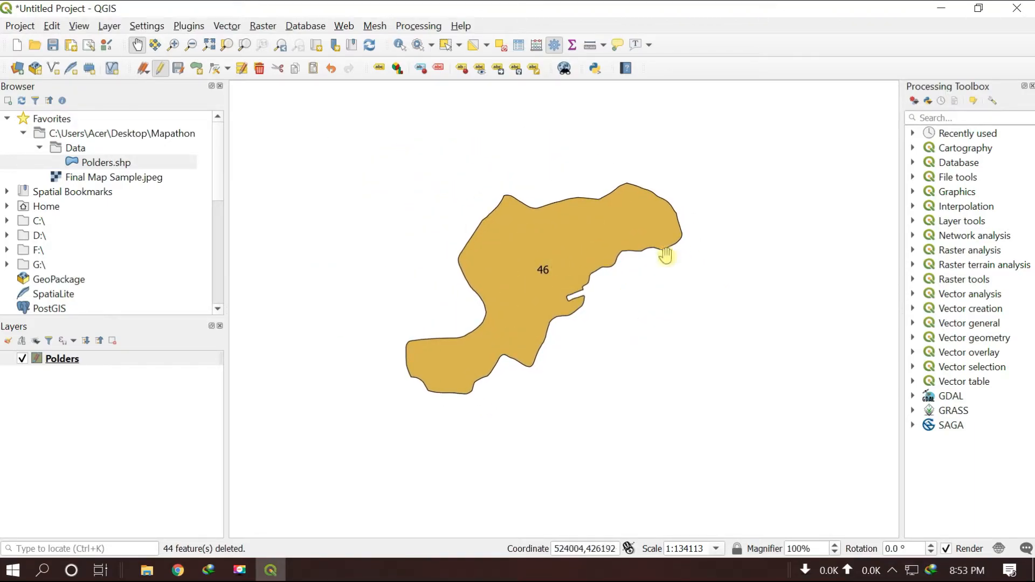
Switch the Polders layer's labelling to No labels in its layer properties
{"action": "right_click", "coordinate": [57, 361]}
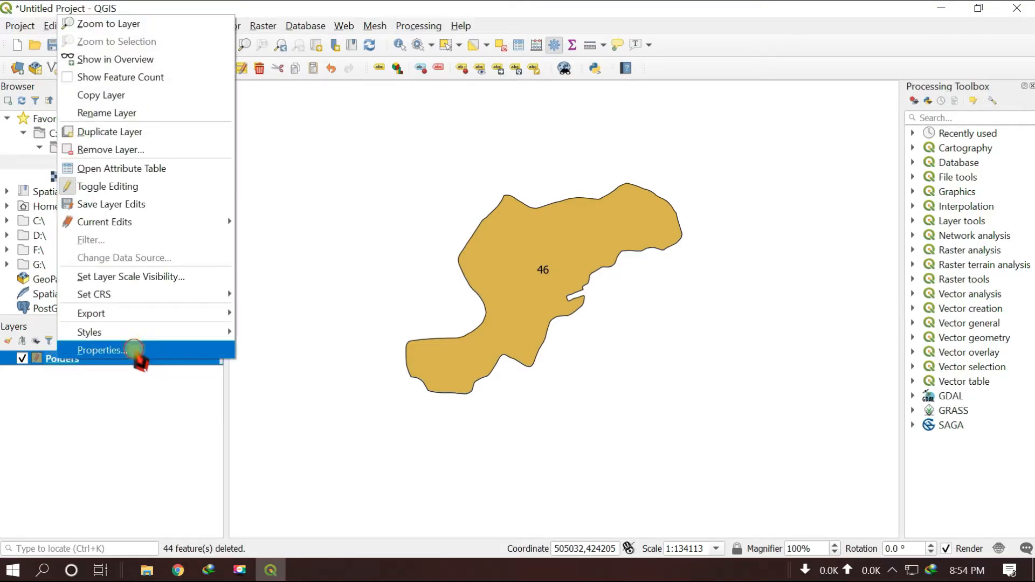
{"action": "left_click", "coordinate": [135, 351]}
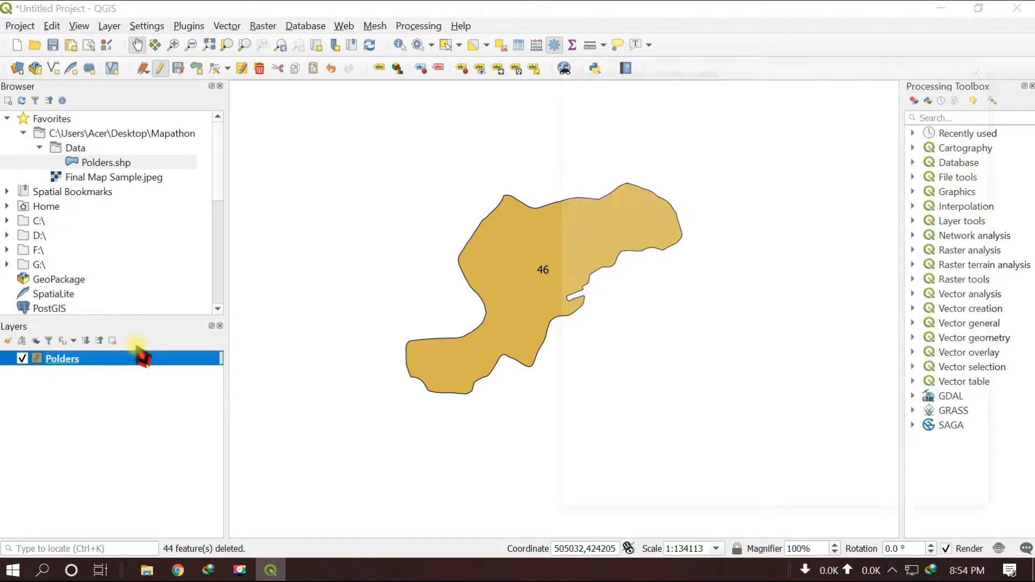
{"action": "left_click", "coordinate": [790, 86]}
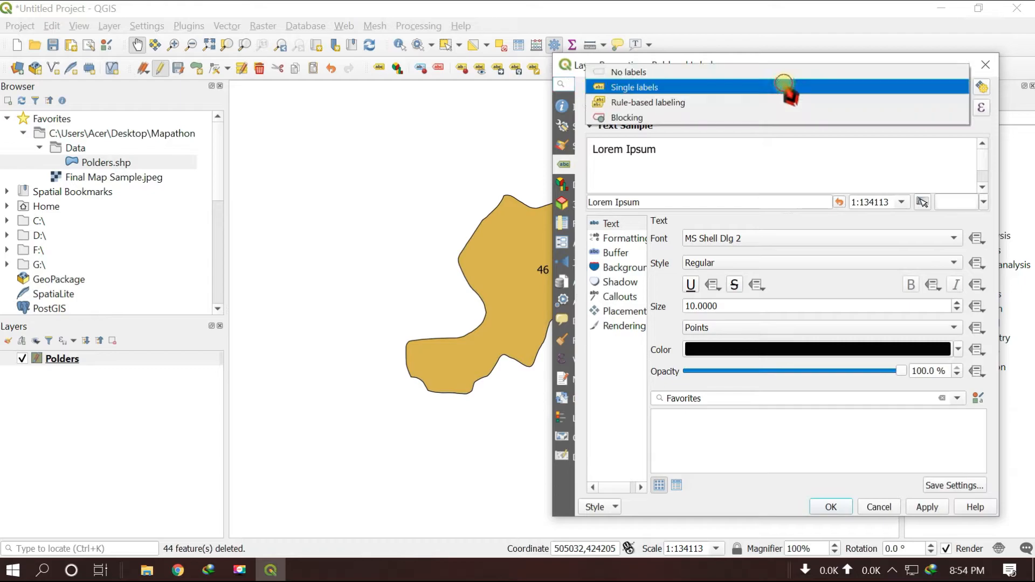
{"action": "left_click", "coordinate": [647, 73]}
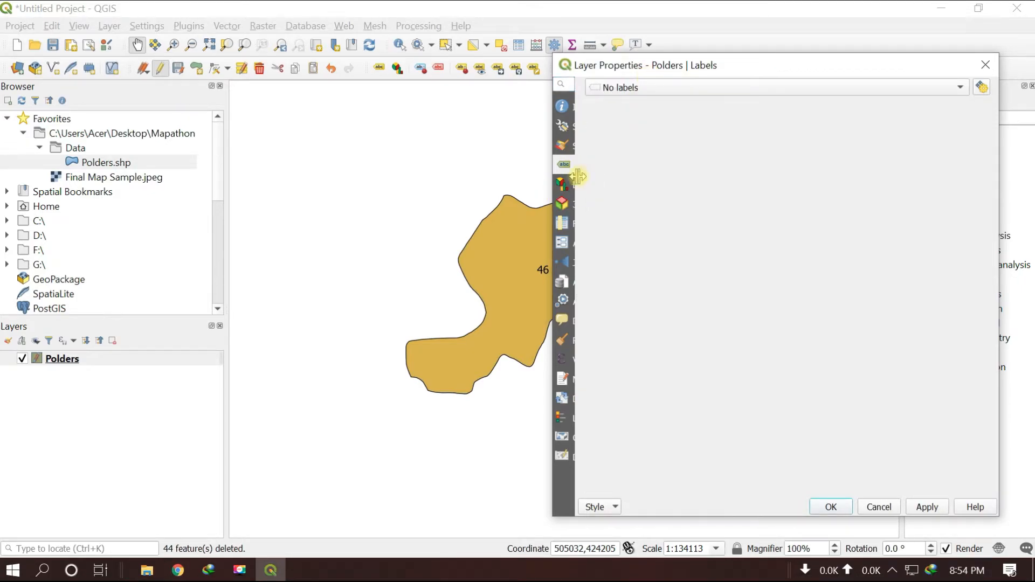
Make the fill colour of the Polders symbol fully transparent in the layer's symbology
{"action": "left_click_drag", "start_coordinate": [576, 173], "coordinate": [688, 173]}
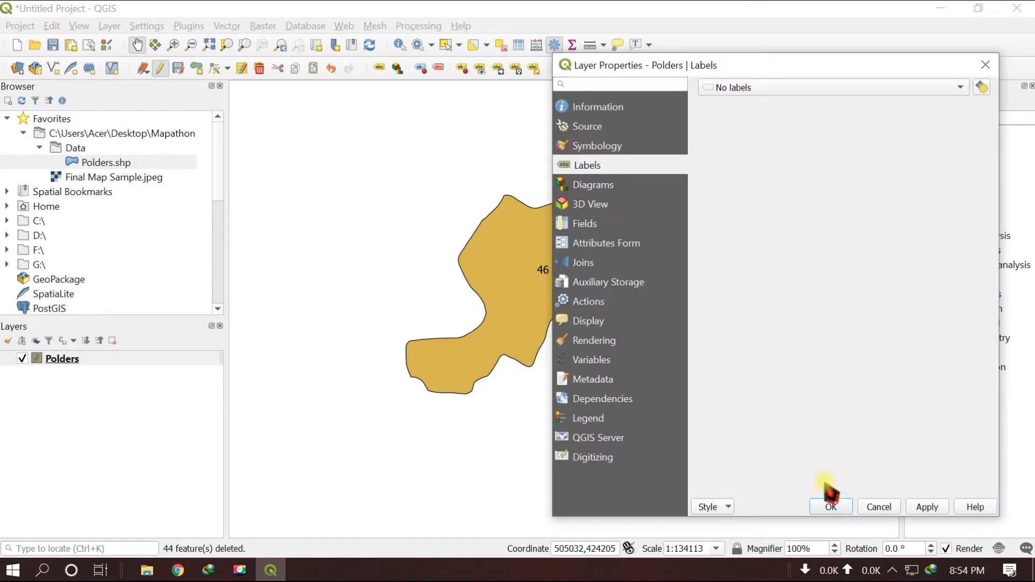
{"action": "left_click", "coordinate": [597, 146]}
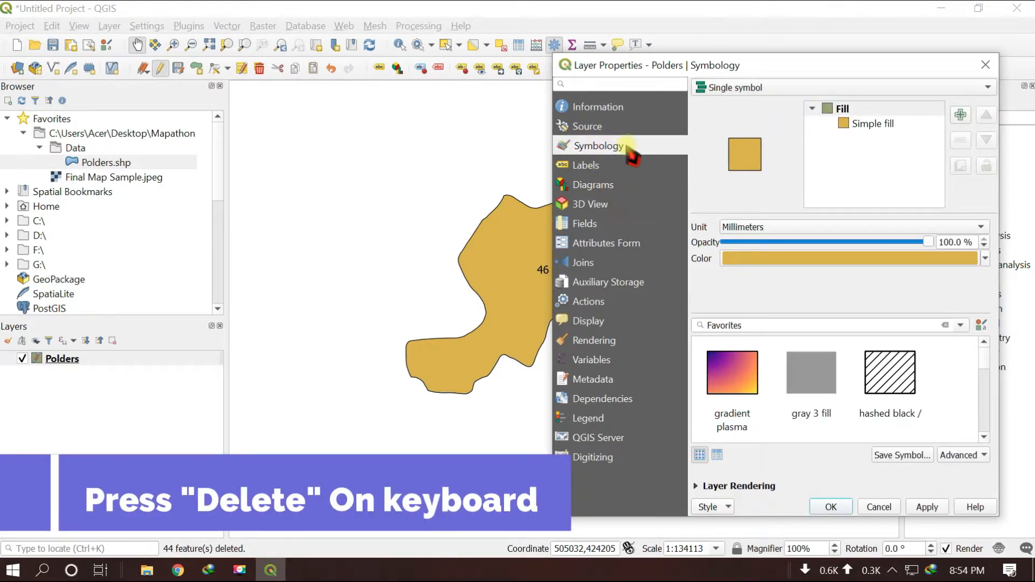
{"action": "left_click", "coordinate": [986, 259]}
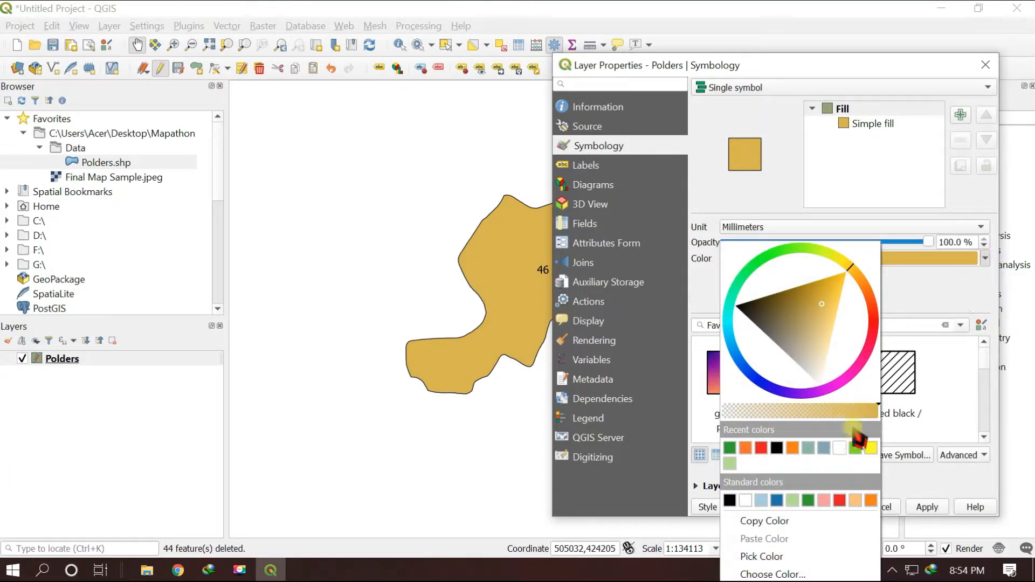
{"action": "left_click_drag", "start_coordinate": [881, 412], "coordinate": [721, 413]}
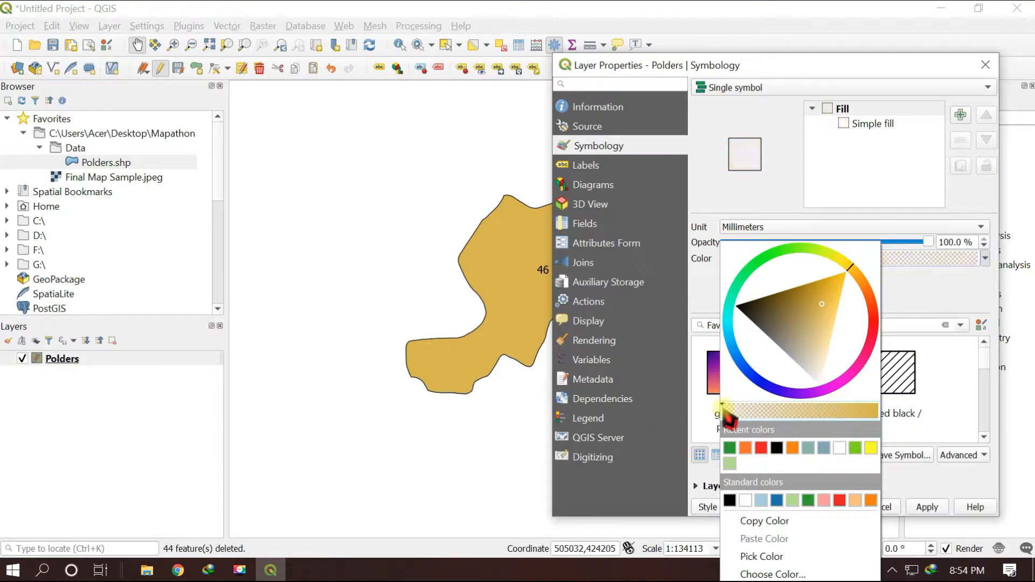
{"action": "left_click", "coordinate": [967, 380]}
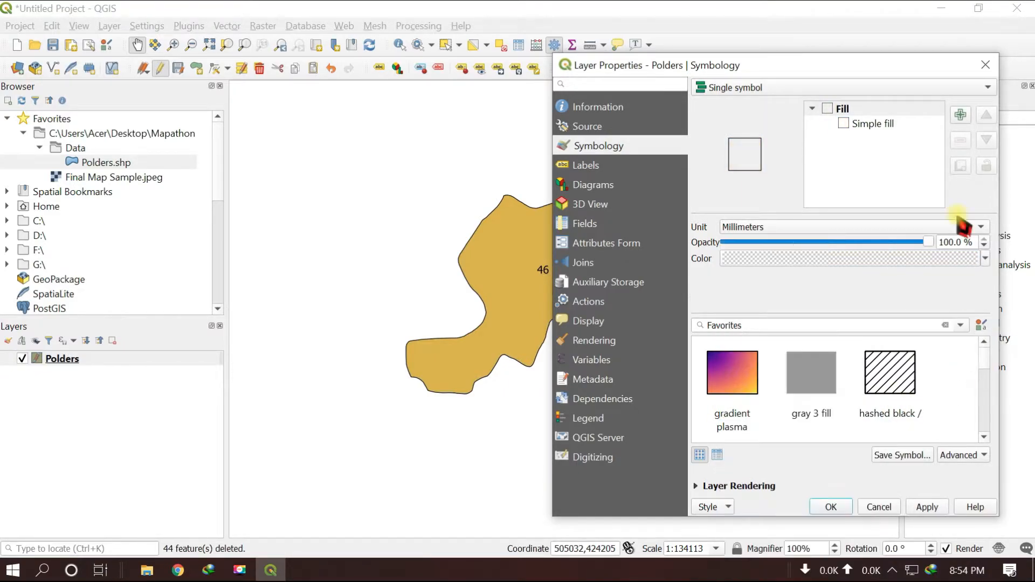
Set the Simple fill stroke width to 1 millimetre and apply the symbology to the Polders layer
{"action": "left_click", "coordinate": [880, 131]}
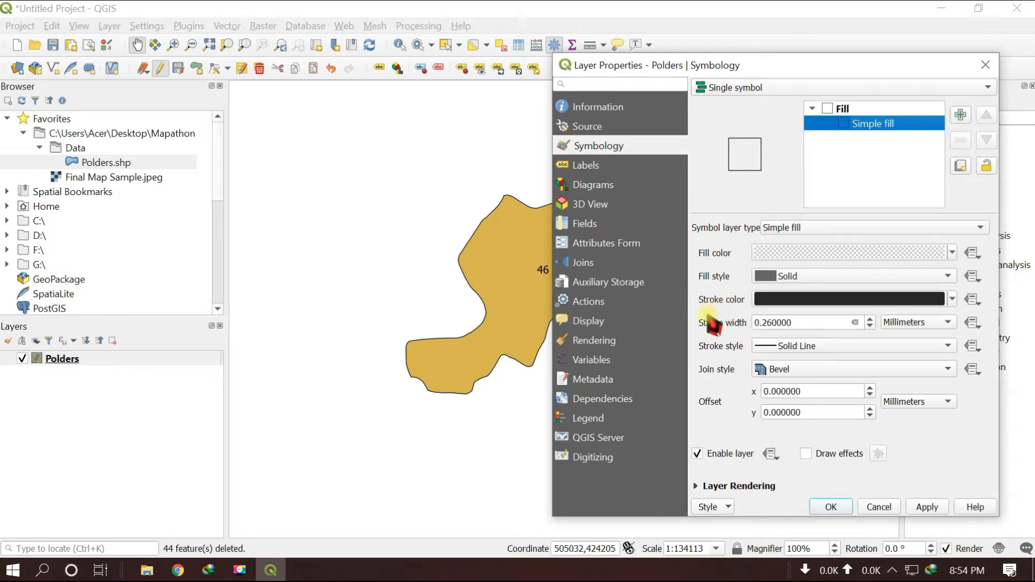
{"action": "double_click", "coordinate": [793, 323]}
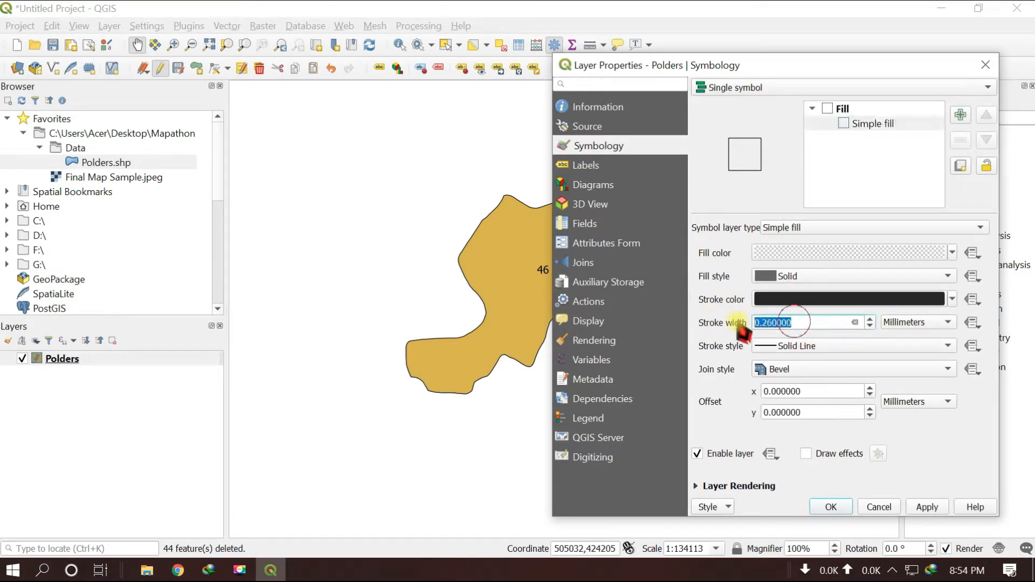
{"action": "type", "text": "1"}
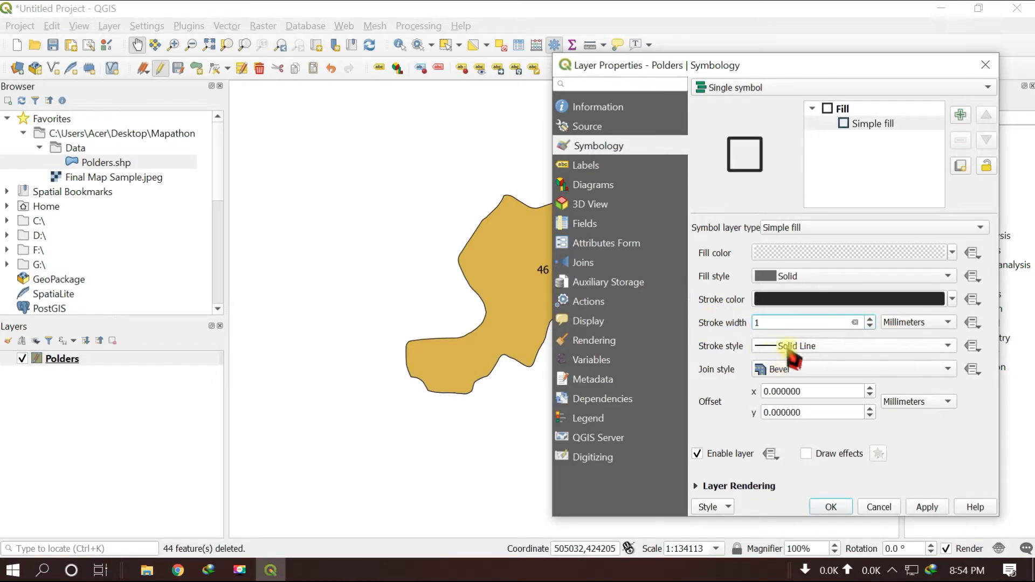
{"action": "left_click", "coordinate": [926, 508]}
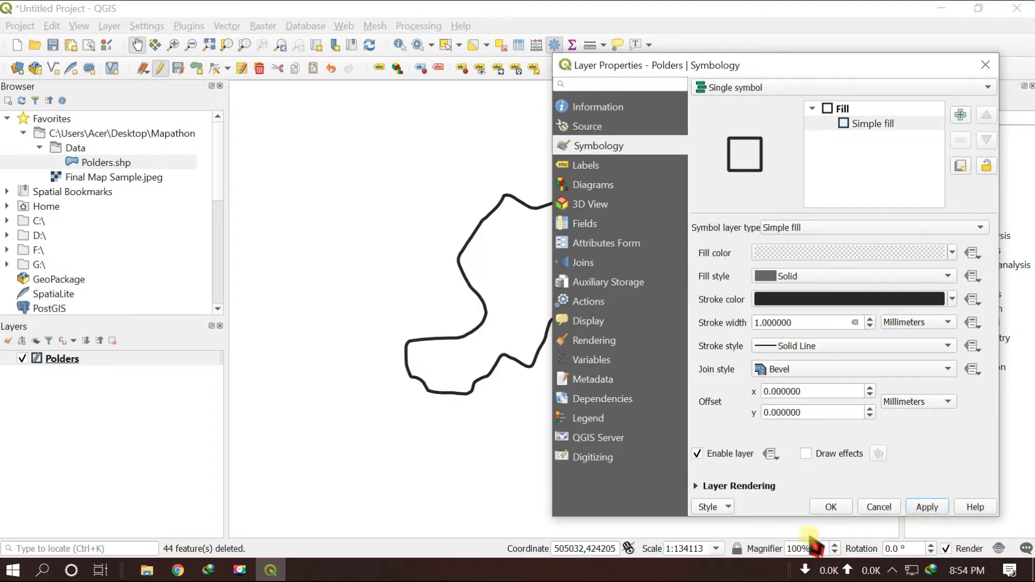
{"action": "left_click", "coordinate": [829, 509]}
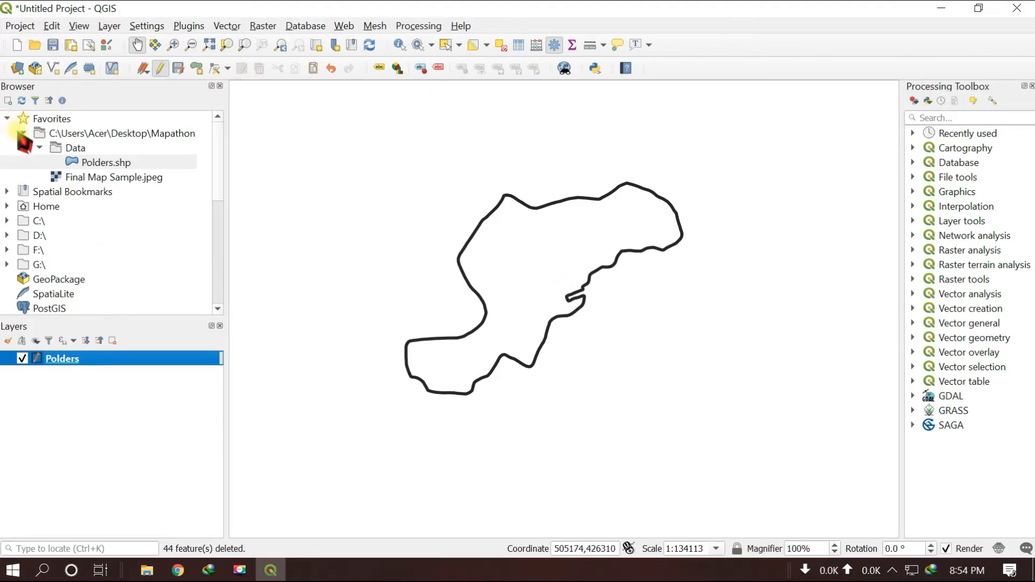
Add the Google Satellite XYZ tile layer to the map
{"action": "scroll", "coordinate": [21, 145], "scroll_direction": "down", "scroll_amount": 2}
{"action": "scroll", "coordinate": [22, 144], "scroll_direction": "down", "scroll_amount": 2}
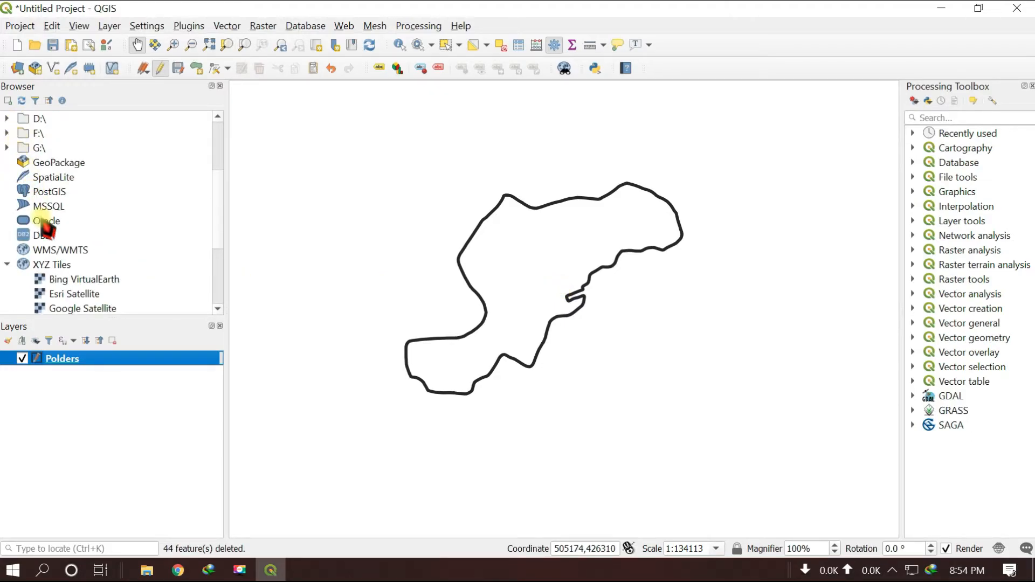
{"action": "scroll", "coordinate": [54, 260], "scroll_direction": "down", "scroll_amount": 2}
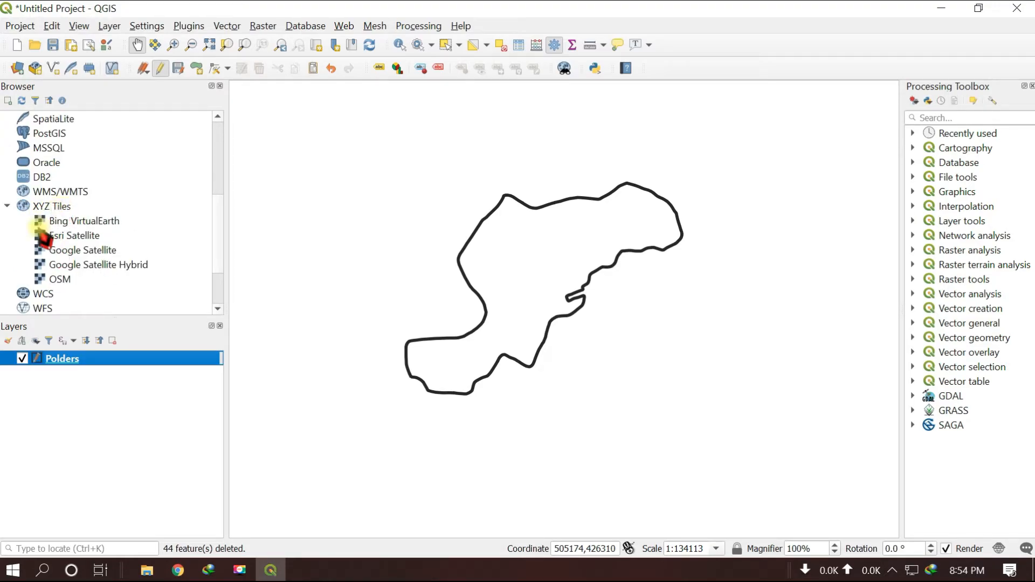
{"action": "left_click", "coordinate": [86, 252]}
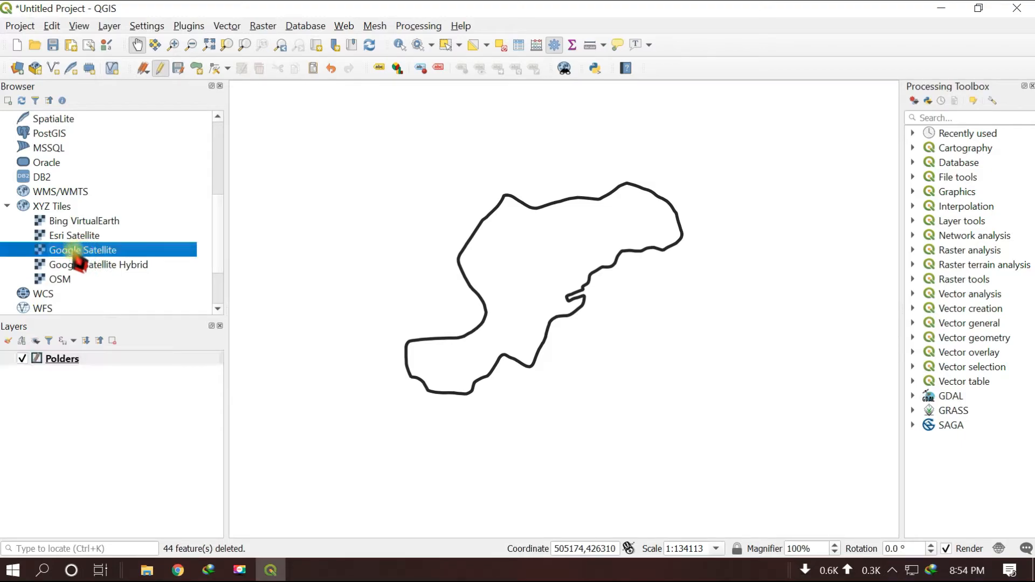
{"action": "left_click_drag", "start_coordinate": [60, 252], "coordinate": [485, 143]}
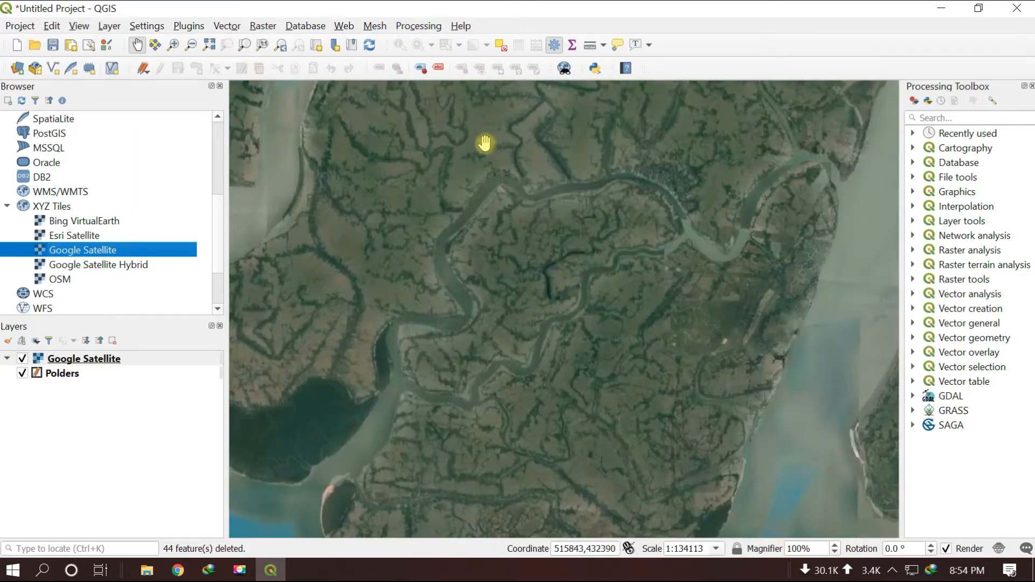
Reorder the layers so that Google Satellite lies beneath Polders
{"action": "left_click_drag", "start_coordinate": [61, 376], "coordinate": [63, 374]}
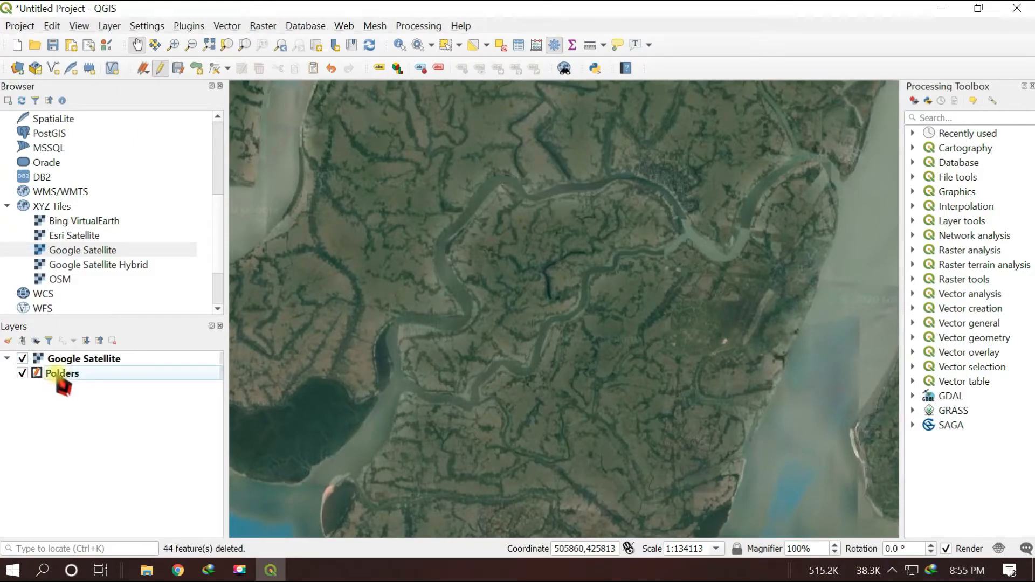
{"action": "left_click", "coordinate": [85, 359]}
{"action": "left_click_drag", "start_coordinate": [83, 357], "coordinate": [87, 429]}
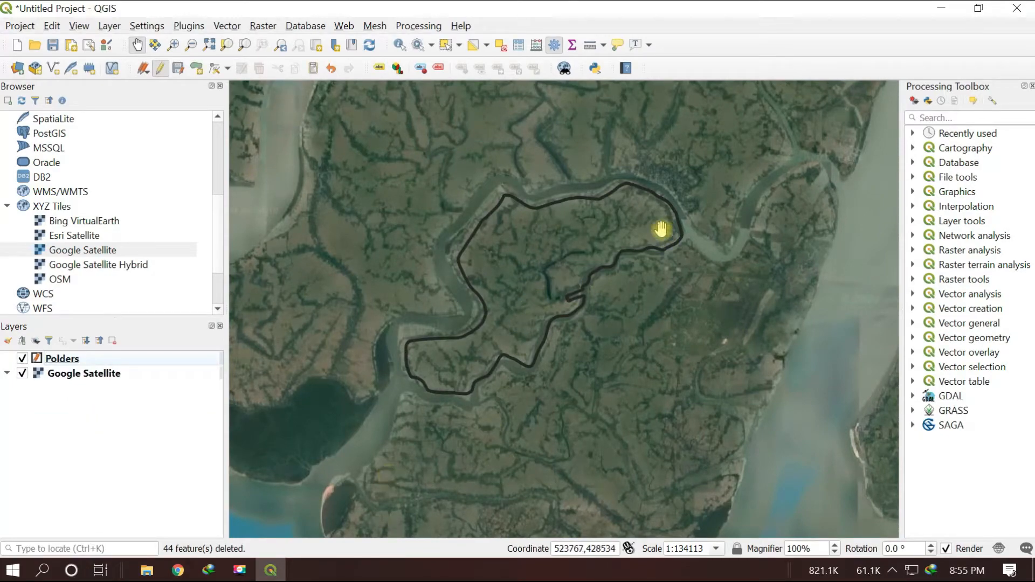
Select the polder 46 polygon on the map
{"action": "scroll", "coordinate": [534, 265], "scroll_direction": "up", "scroll_amount": 1}
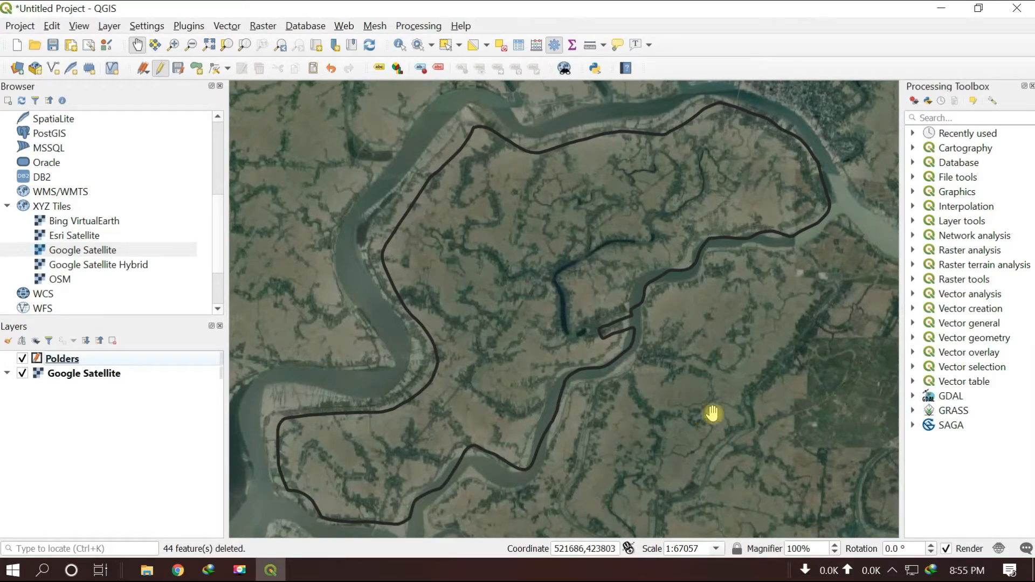
{"action": "left_click", "coordinate": [459, 45]}
{"action": "left_click", "coordinate": [474, 60]}
{"action": "left_click", "coordinate": [157, 71]}
{"action": "left_click", "coordinate": [443, 220]}
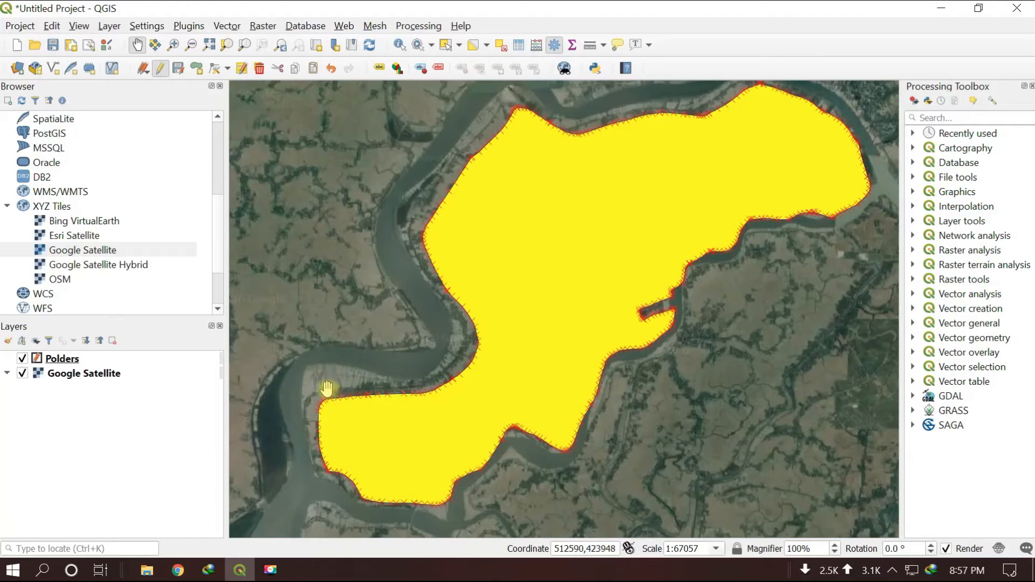
With the Vertex Tool for the current layer, move two boundary vertices at the polder's western corner outward to the riverbank
{"action": "scroll", "coordinate": [266, 393], "scroll_direction": "up", "scroll_amount": 1}
{"action": "left_click_drag", "start_coordinate": [332, 473], "coordinate": [358, 268]}
{"action": "scroll", "coordinate": [374, 286], "scroll_direction": "up", "scroll_amount": 1}
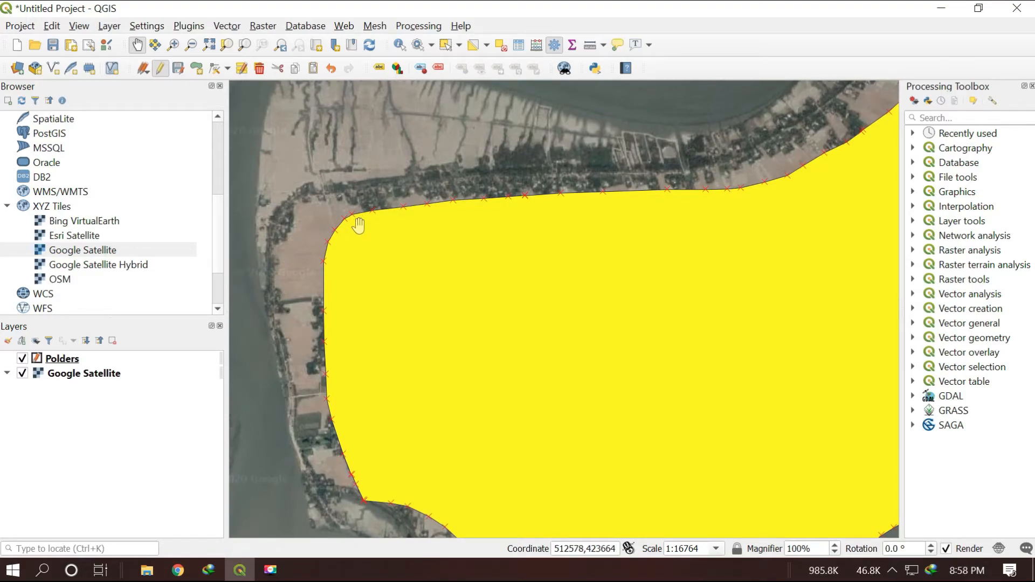
{"action": "left_click", "coordinate": [160, 68]}
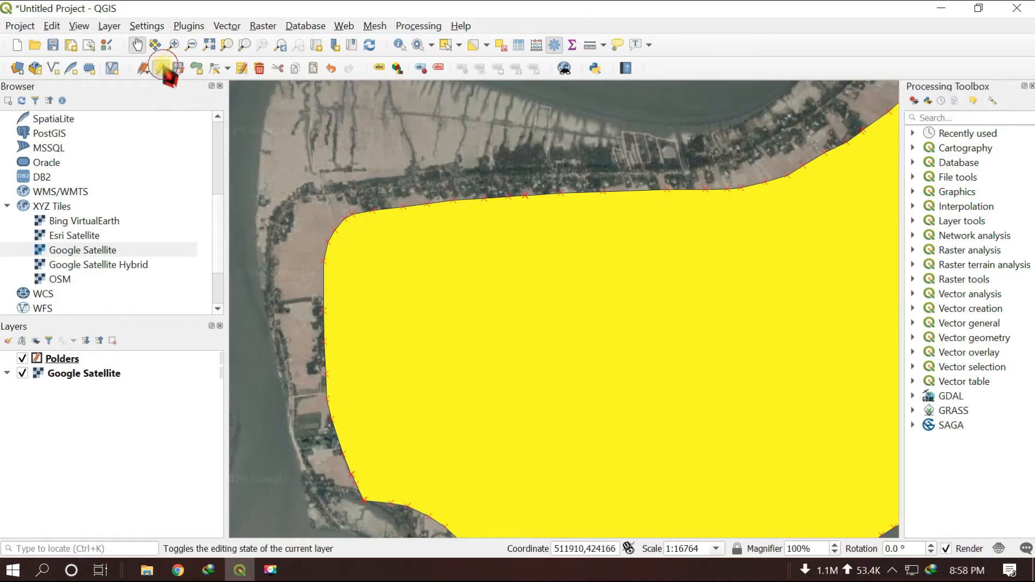
{"action": "left_click", "coordinate": [621, 300]}
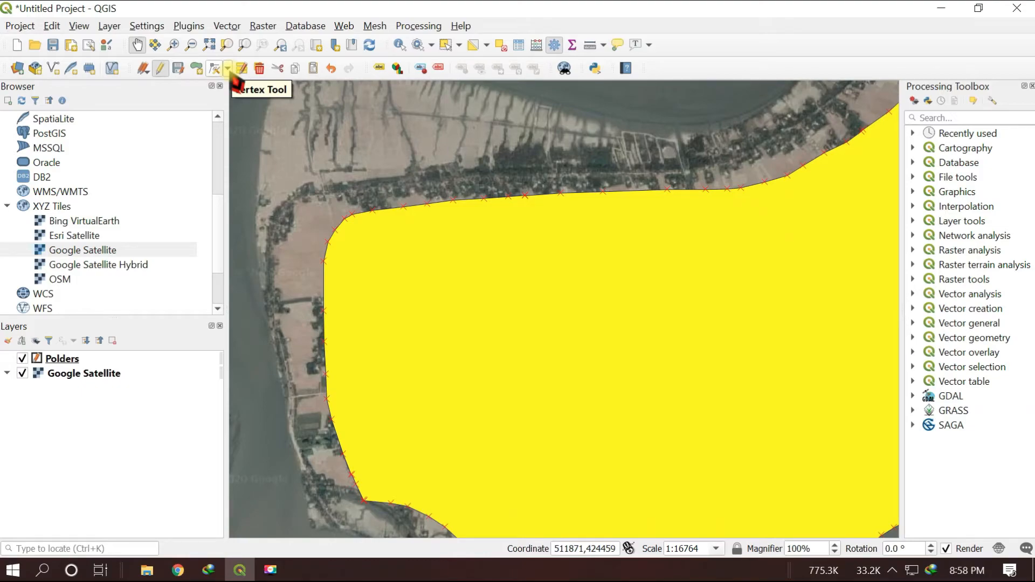
{"action": "left_click", "coordinate": [229, 70]}
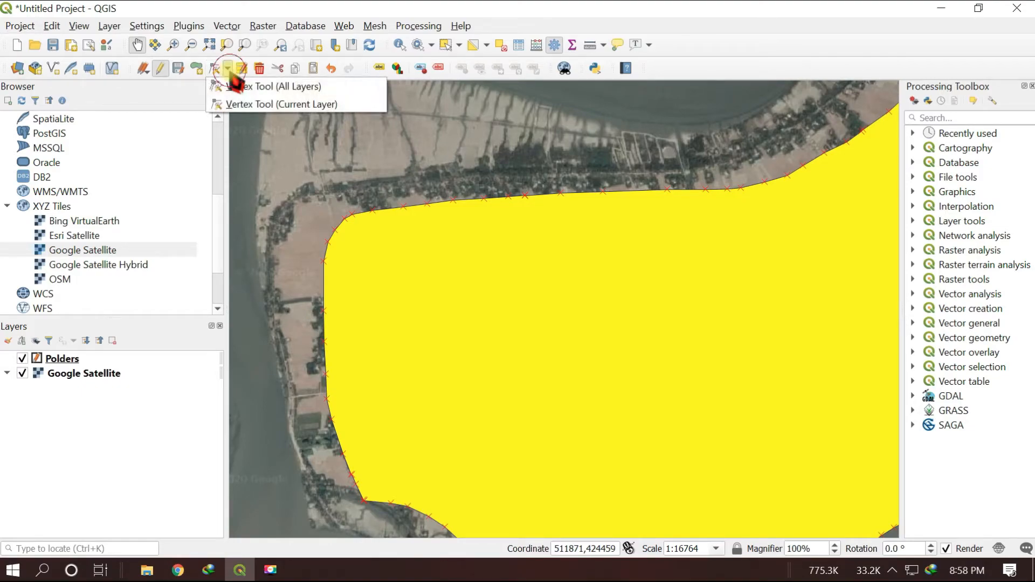
{"action": "left_click", "coordinate": [240, 105]}
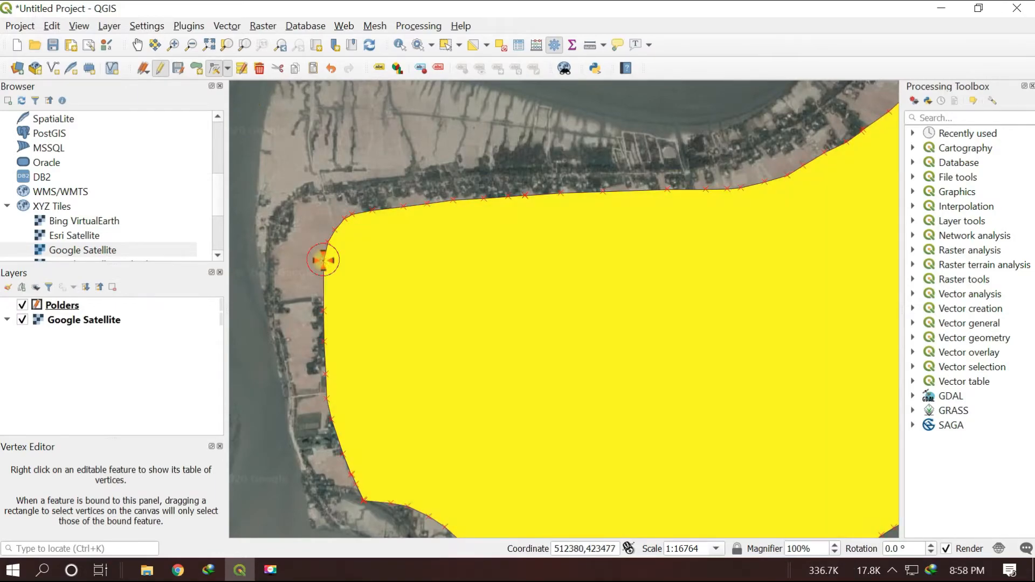
{"action": "left_click", "coordinate": [257, 275]}
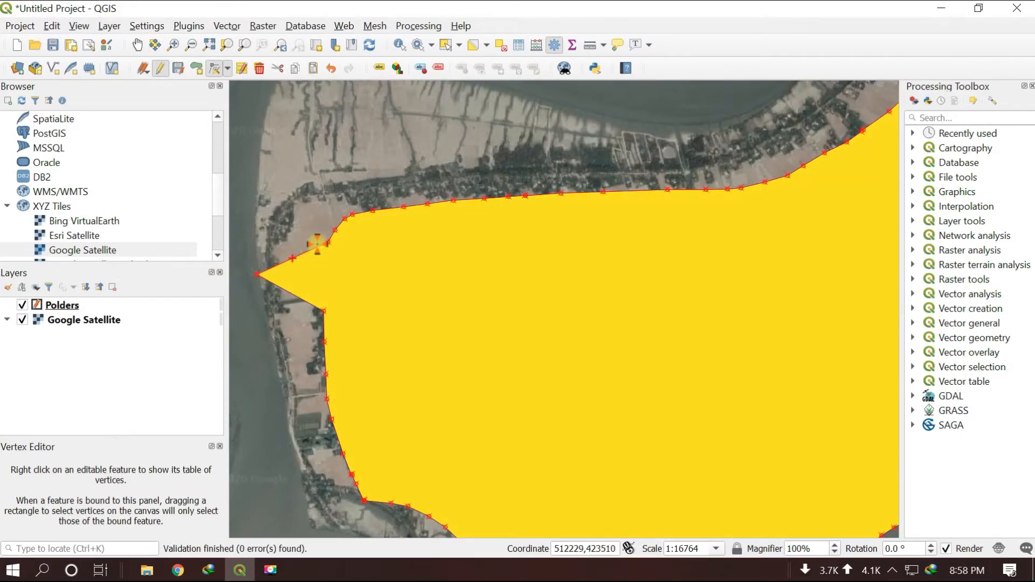
{"action": "left_click", "coordinate": [326, 241]}
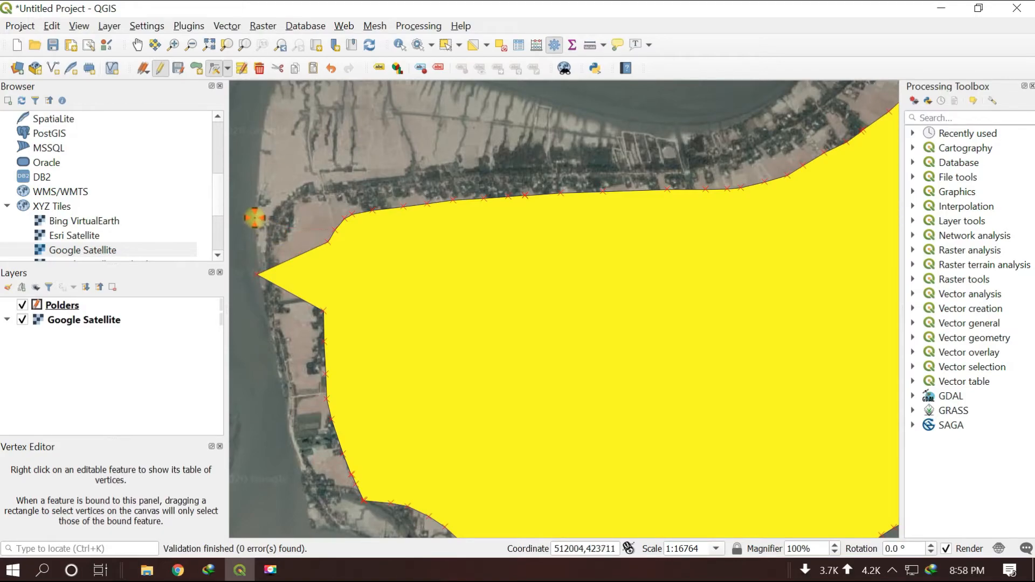
{"action": "left_click", "coordinate": [254, 218]}
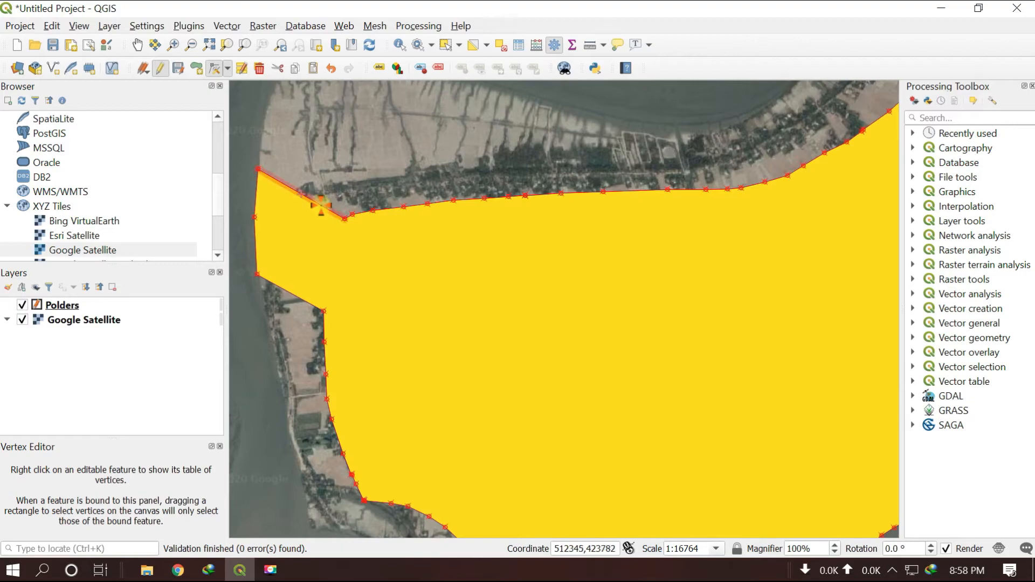
Move the next two vertices of the polder's western corner farther north along the riverbank
{"action": "left_click", "coordinate": [334, 229]}
{"action": "left_click", "coordinate": [258, 170]}
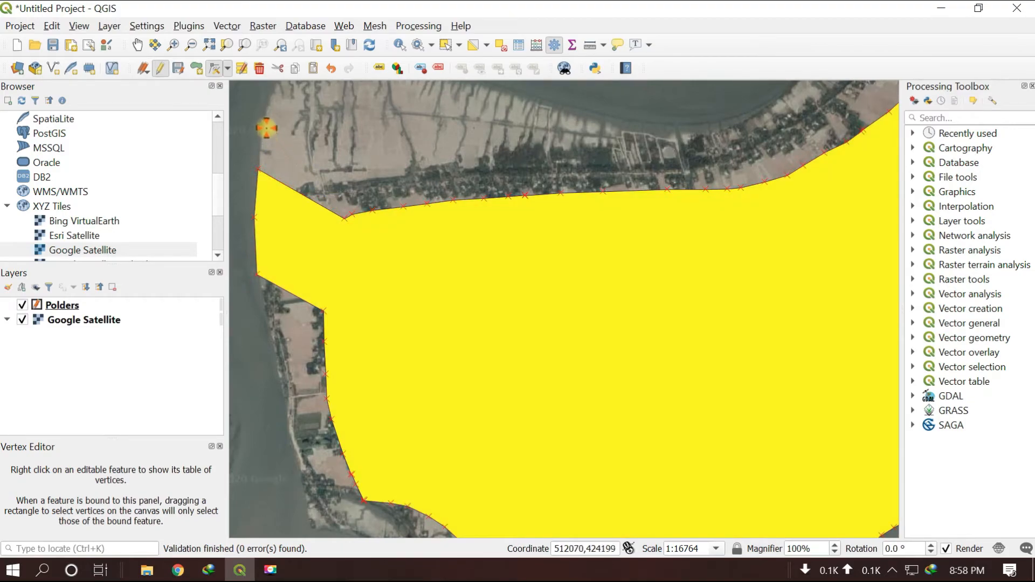
{"action": "left_click", "coordinate": [262, 132]}
{"action": "left_click", "coordinate": [352, 214]}
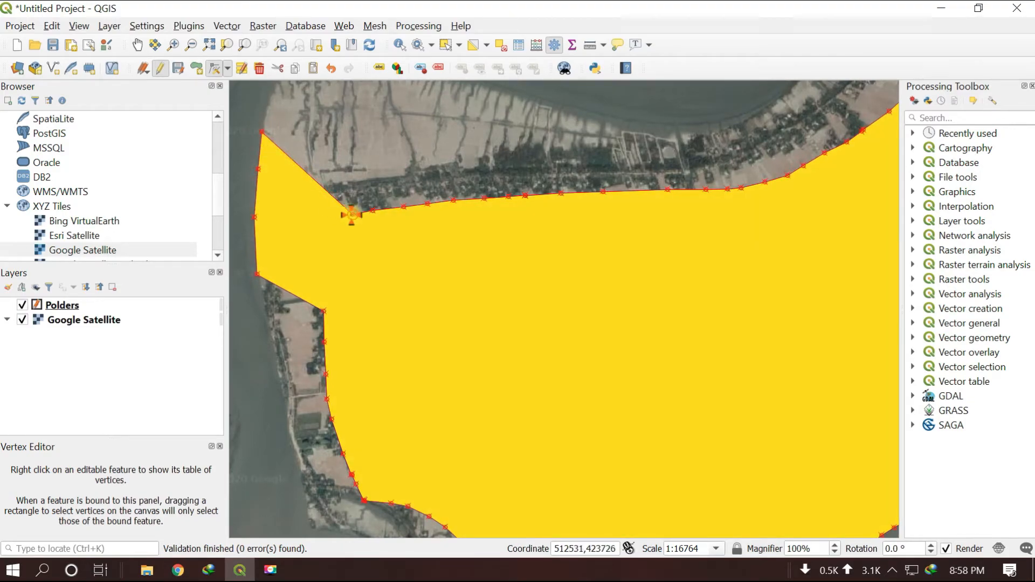
{"action": "scroll", "coordinate": [268, 109], "scroll_direction": "down", "scroll_amount": 1}
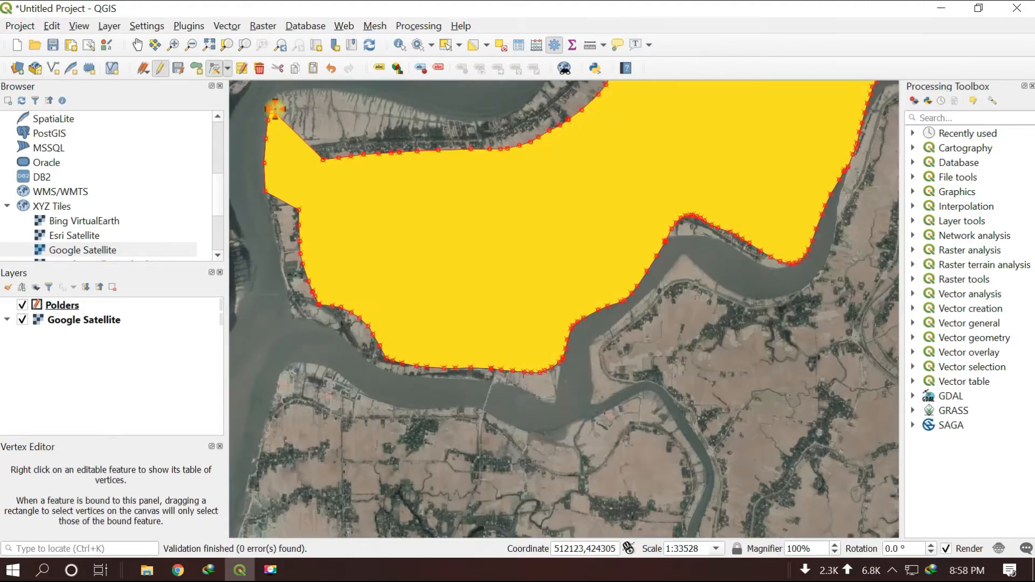
{"action": "key", "text": "space"}
{"action": "left_click_drag", "start_coordinate": [275, 109], "coordinate": [321, 245]}
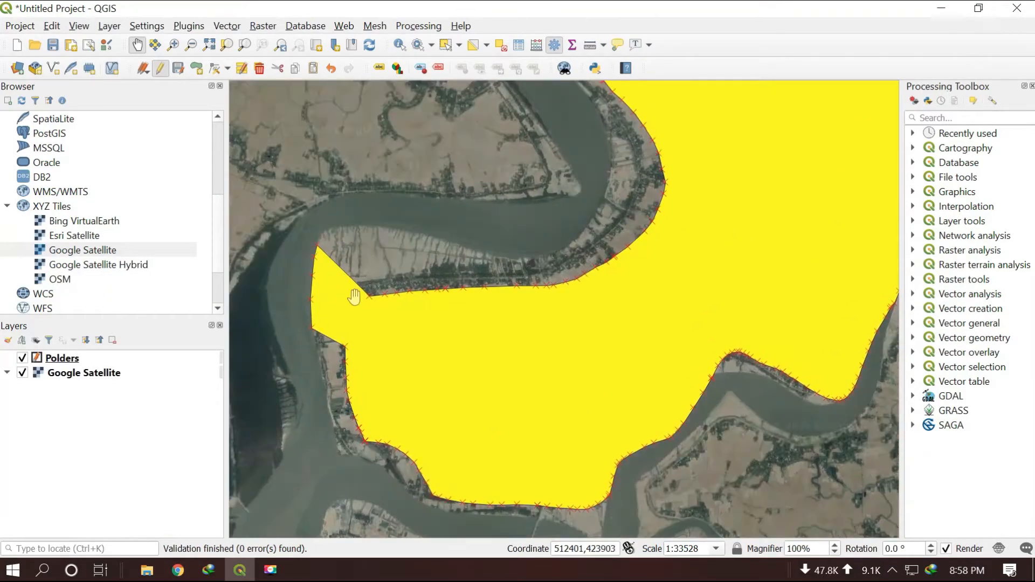
{"action": "scroll", "coordinate": [369, 301], "scroll_direction": "up", "scroll_amount": 1}
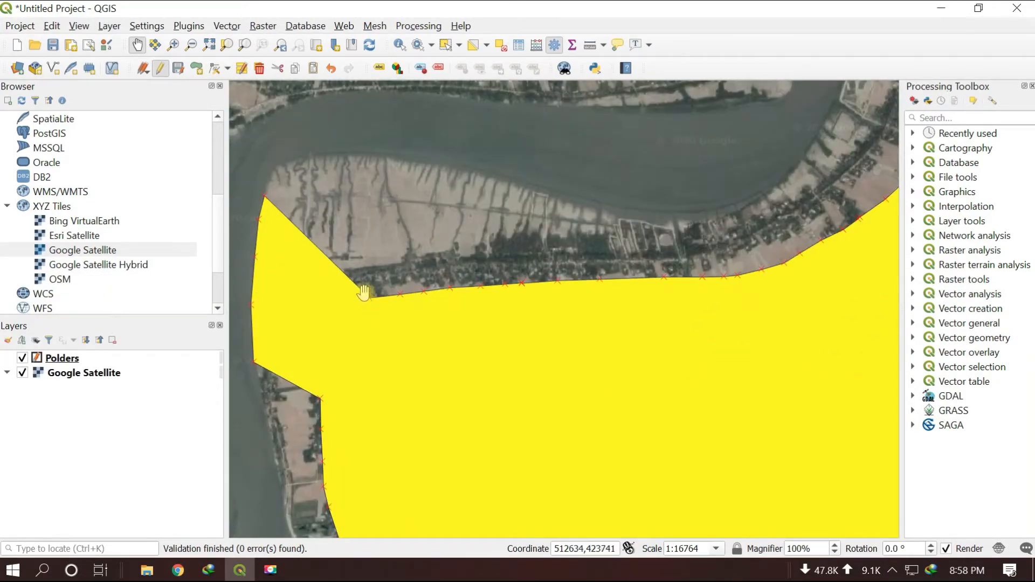
With the Vertex Tool for the current layer, move the next two vertices of the polder's northwestern notch onto the riverbank corner
{"action": "left_click", "coordinate": [227, 68]}
{"action": "left_click", "coordinate": [254, 101]}
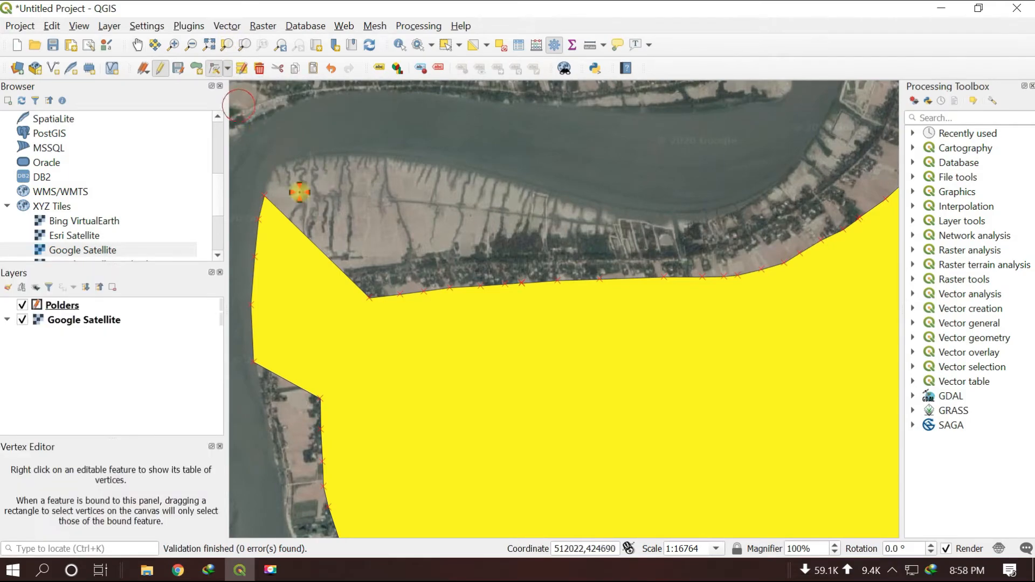
{"action": "left_click", "coordinate": [368, 300]}
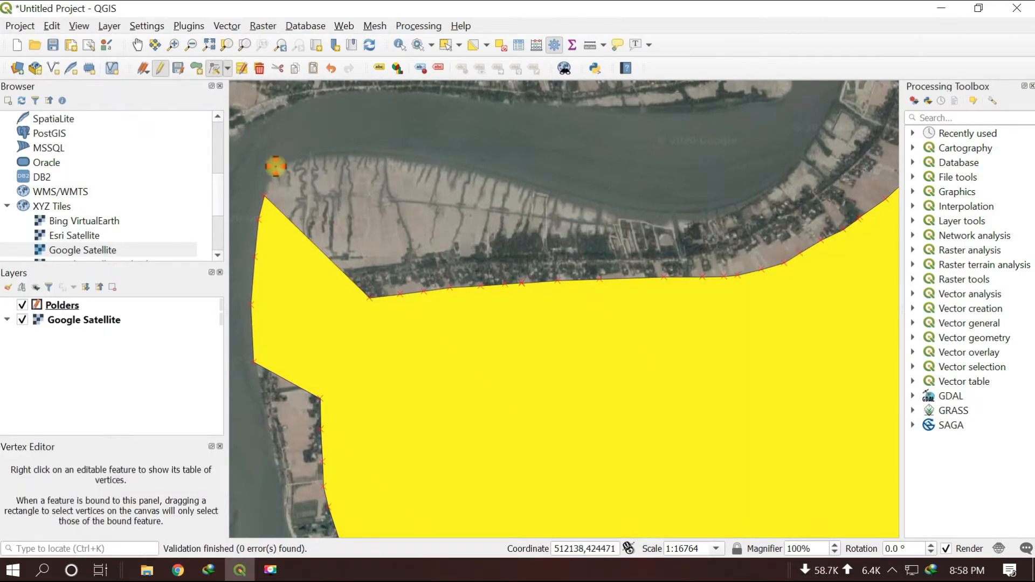
{"action": "left_click", "coordinate": [275, 166]}
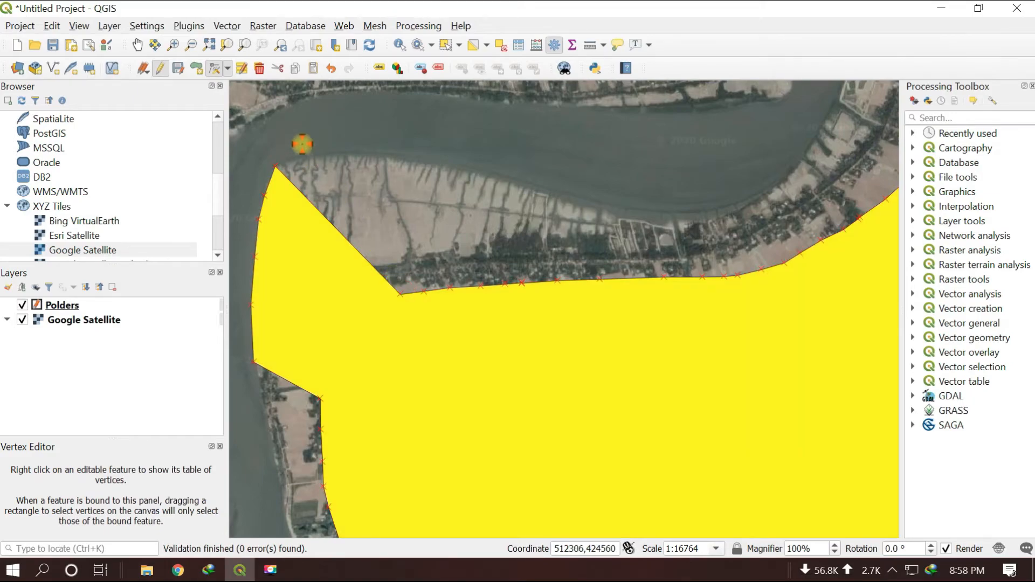
{"action": "left_click", "coordinate": [300, 156]}
{"action": "left_click", "coordinate": [400, 294]}
Move the next three northern boundary vertices up to the river's southern bank, continuing eastward from the northwestern corner
{"action": "left_click", "coordinate": [424, 291]}
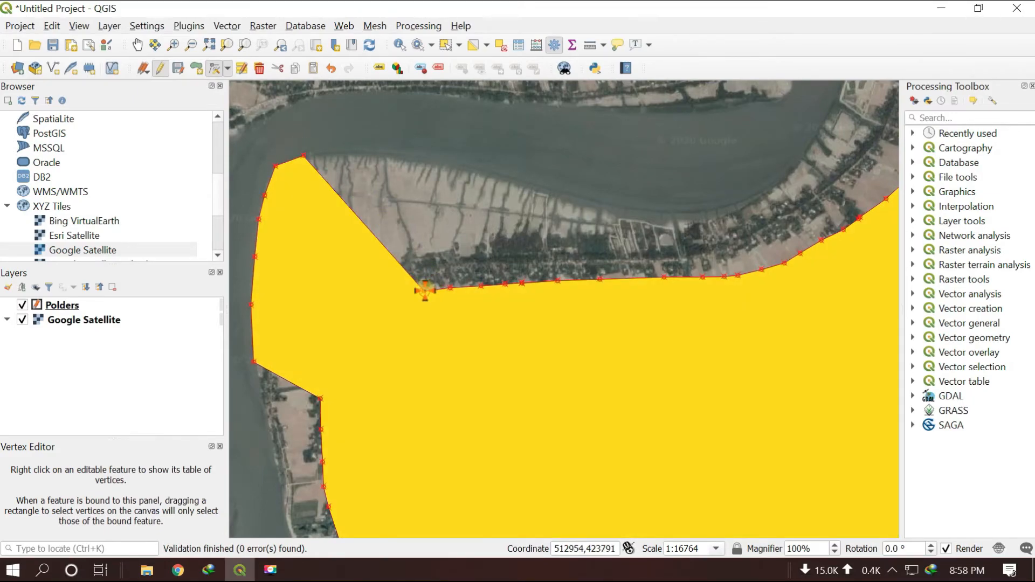
{"action": "left_click", "coordinate": [353, 153]}
{"action": "left_click", "coordinate": [424, 291]}
{"action": "left_click", "coordinate": [450, 287]}
{"action": "left_click", "coordinate": [412, 161]}
{"action": "left_click", "coordinate": [449, 288]}
{"action": "left_click", "coordinate": [481, 286]}
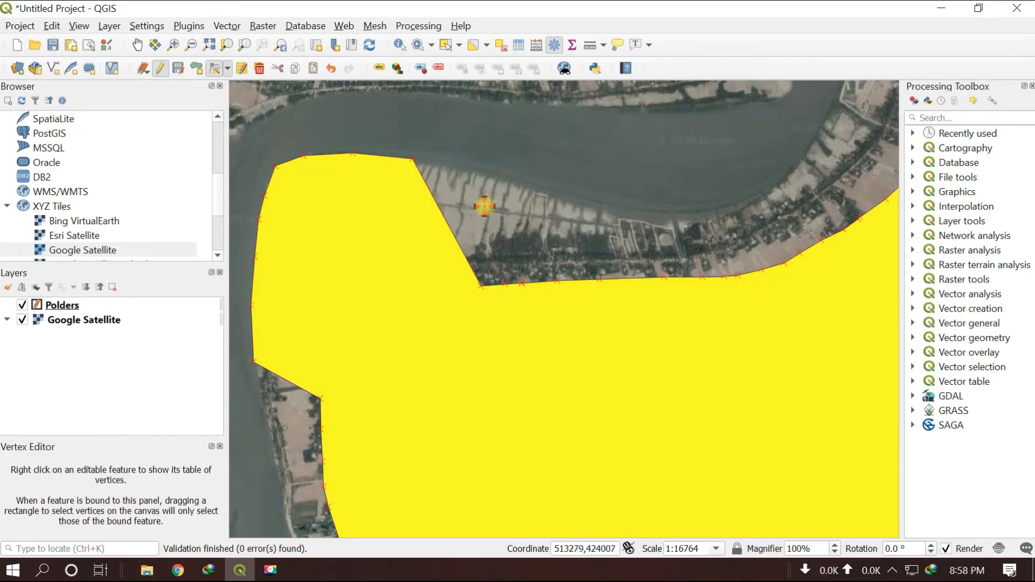
{"action": "left_click", "coordinate": [485, 175]}
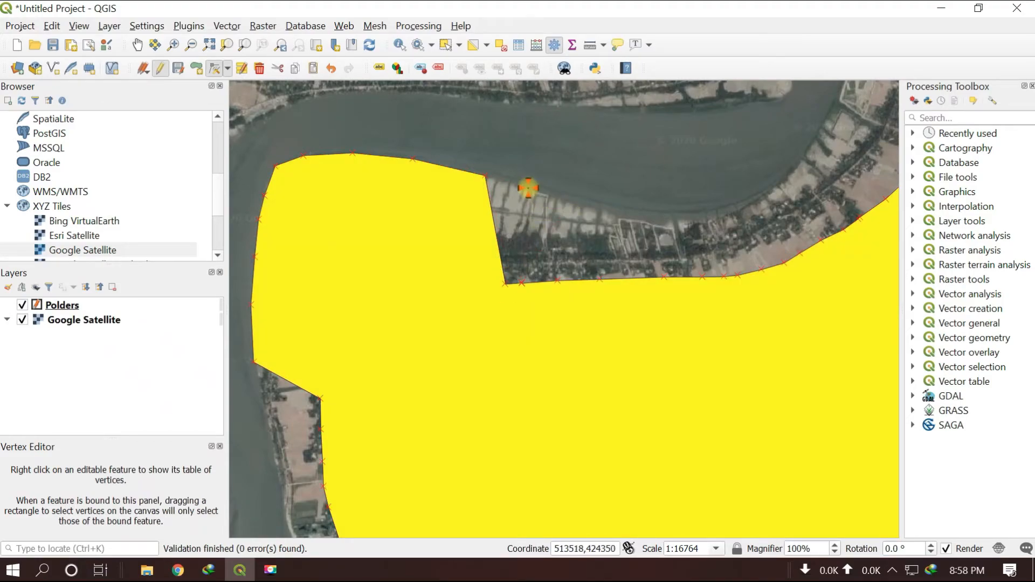
Continue eastward along the northern riverbank, moving the vertices there and pulling the skipped notch vertices up into line
{"action": "left_click", "coordinate": [528, 188]}
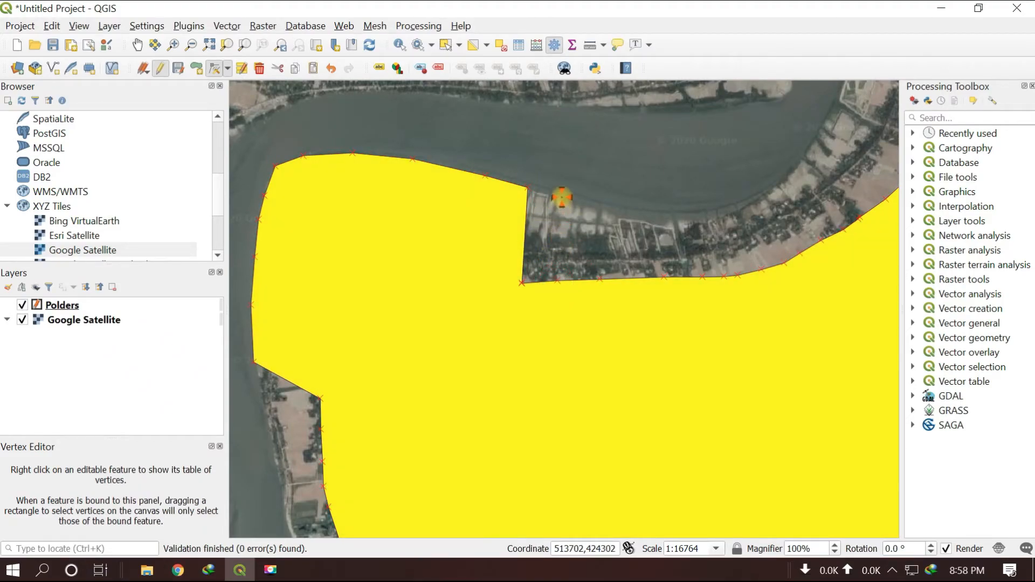
{"action": "left_click", "coordinate": [562, 197]}
{"action": "left_click", "coordinate": [522, 283]}
{"action": "left_click", "coordinate": [544, 196]}
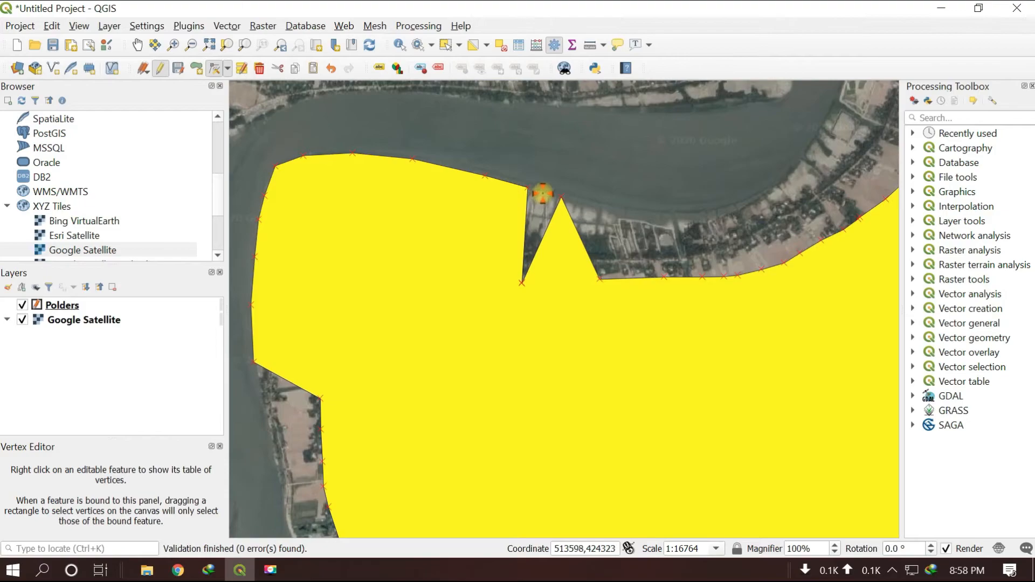
{"action": "left_click", "coordinate": [522, 283]}
{"action": "left_click", "coordinate": [542, 195]}
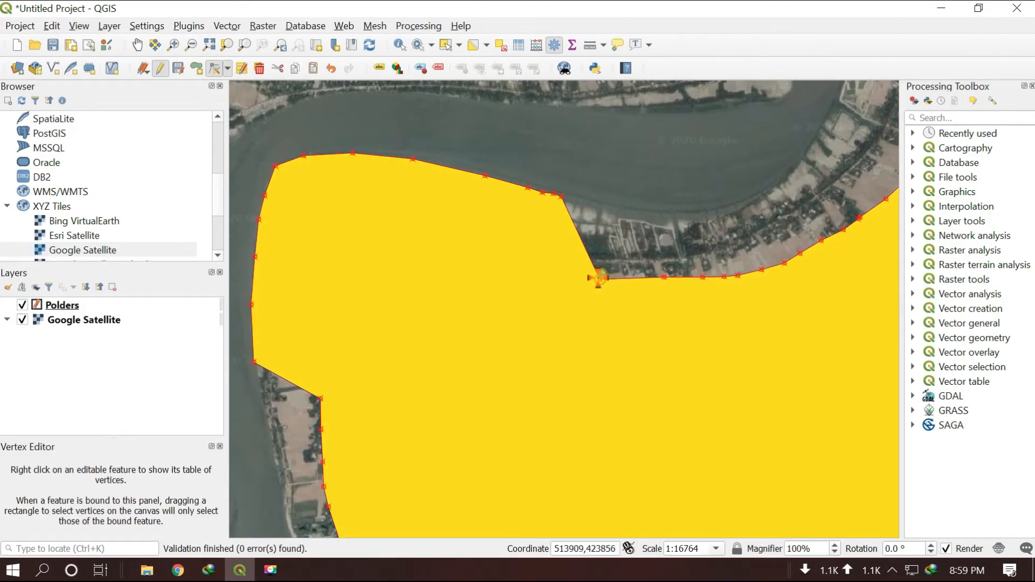
Move the remaining vertices of the northern boundary onto the riverbank up to the start of the river bend
{"action": "left_click", "coordinate": [598, 278]}
{"action": "left_click", "coordinate": [672, 228]}
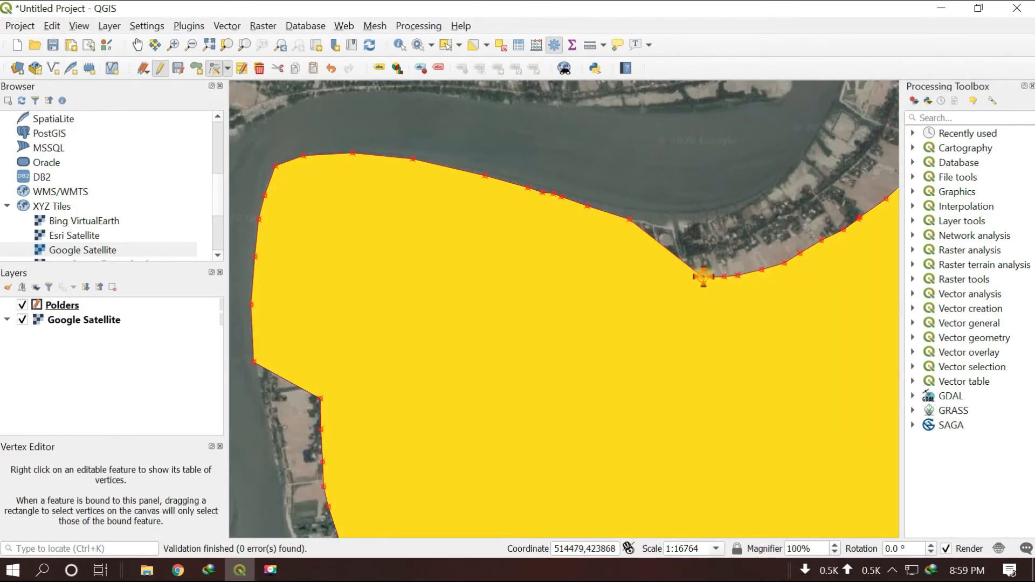
{"action": "scroll", "coordinate": [701, 221], "scroll_direction": "up", "scroll_amount": 2}
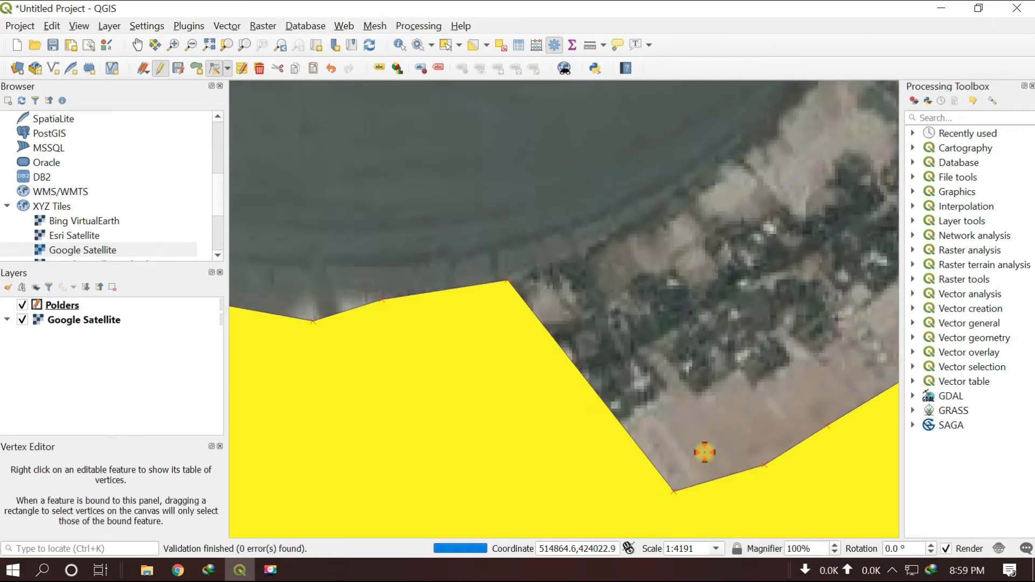
{"action": "left_click", "coordinate": [765, 465]}
{"action": "scroll", "coordinate": [701, 184], "scroll_direction": "down", "scroll_amount": 2}
Reposition the first two boundary vertices at the lower end of the river bend onto its eastern bank
{"action": "left_click", "coordinate": [137, 44]}
{"action": "left_click_drag", "start_coordinate": [768, 237], "coordinate": [481, 397]}
{"action": "left_click", "coordinate": [217, 69]}
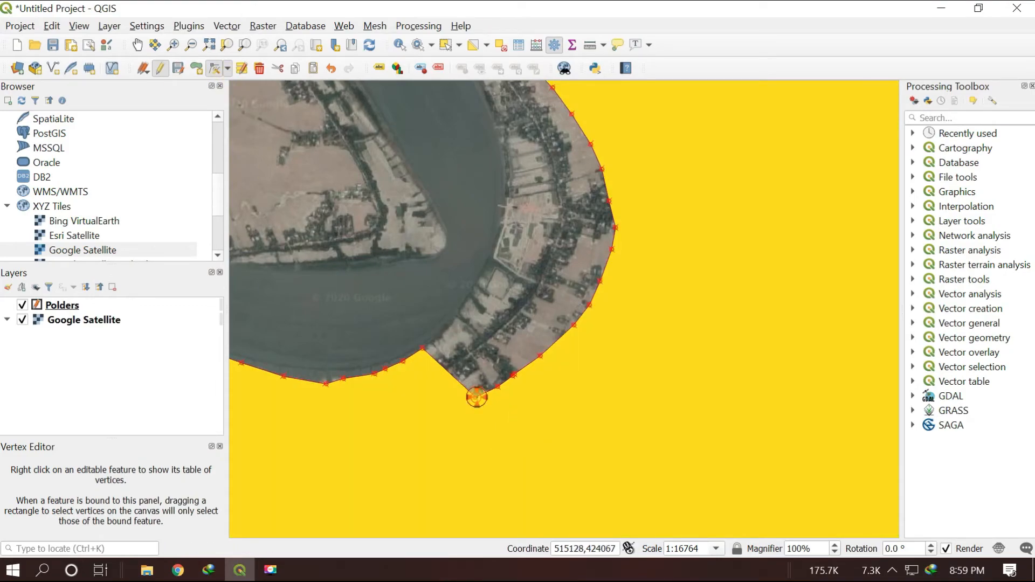
{"action": "left_click", "coordinate": [476, 397]}
{"action": "left_click", "coordinate": [447, 331]}
{"action": "left_click", "coordinate": [498, 388]}
{"action": "left_click", "coordinate": [471, 300]}
Move the following vertices farther north along the bend's eastern bank, adjusting their spacing to follow the shoreline
{"action": "left_click", "coordinate": [512, 376]}
{"action": "left_click", "coordinate": [480, 278]}
{"action": "left_click", "coordinate": [513, 375]}
{"action": "left_click", "coordinate": [473, 291]}
{"action": "left_click", "coordinate": [540, 356]}
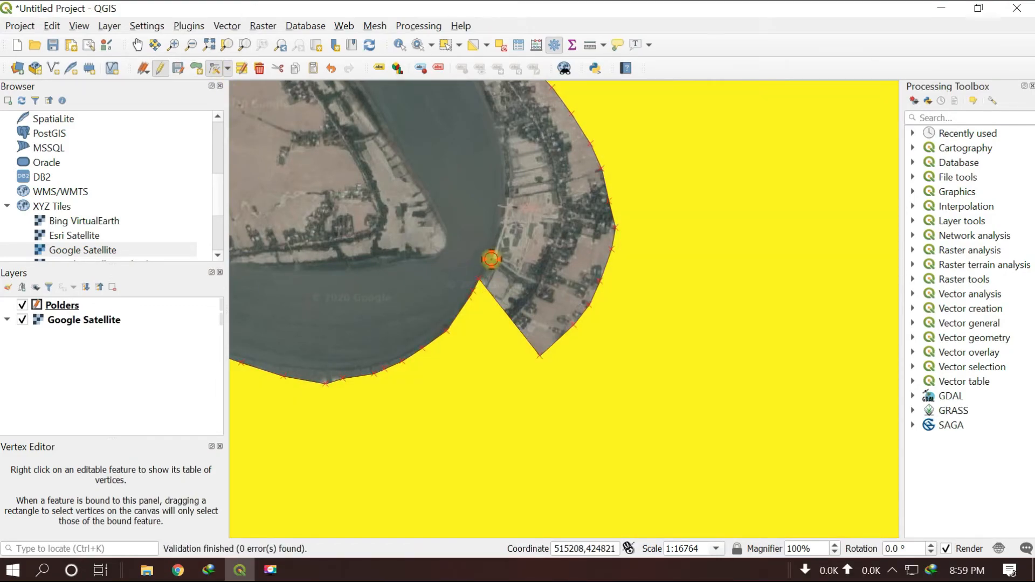
{"action": "left_click", "coordinate": [491, 259]}
{"action": "left_click", "coordinate": [573, 325]}
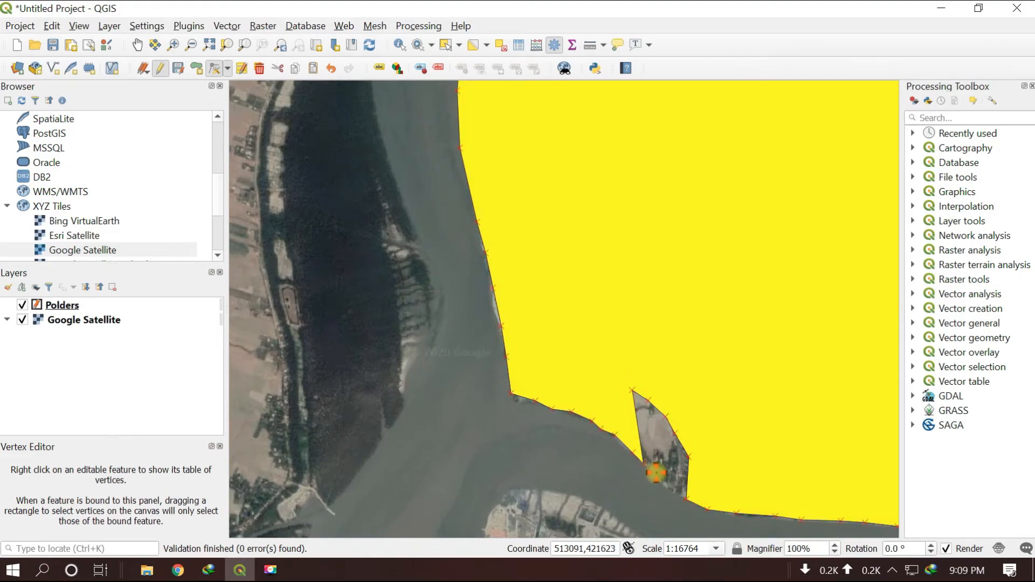
Close the narrow notch in the southwestern boundary by moving its inner vertices down to the riverbank one by one
{"action": "left_click", "coordinate": [633, 389]}
{"action": "left_click", "coordinate": [648, 401]}
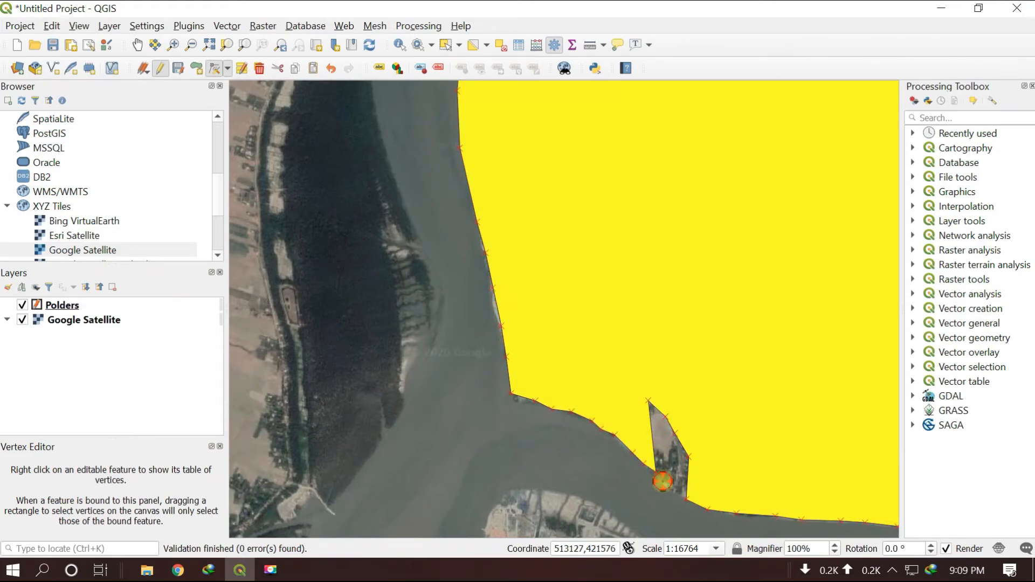
{"action": "left_click", "coordinate": [648, 401]}
{"action": "left_click", "coordinate": [666, 417]}
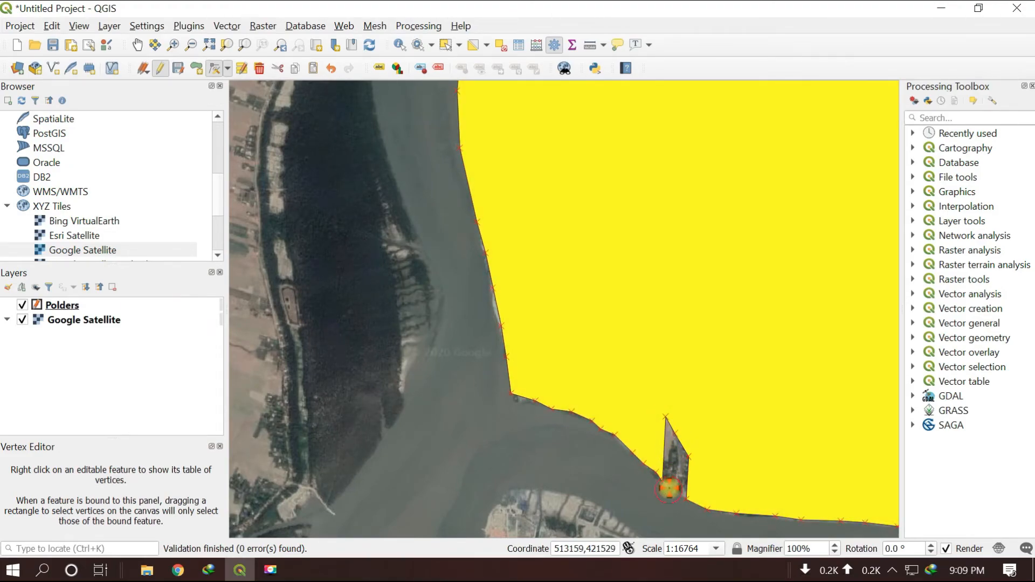
{"action": "left_click", "coordinate": [666, 416]}
{"action": "left_click", "coordinate": [674, 433]}
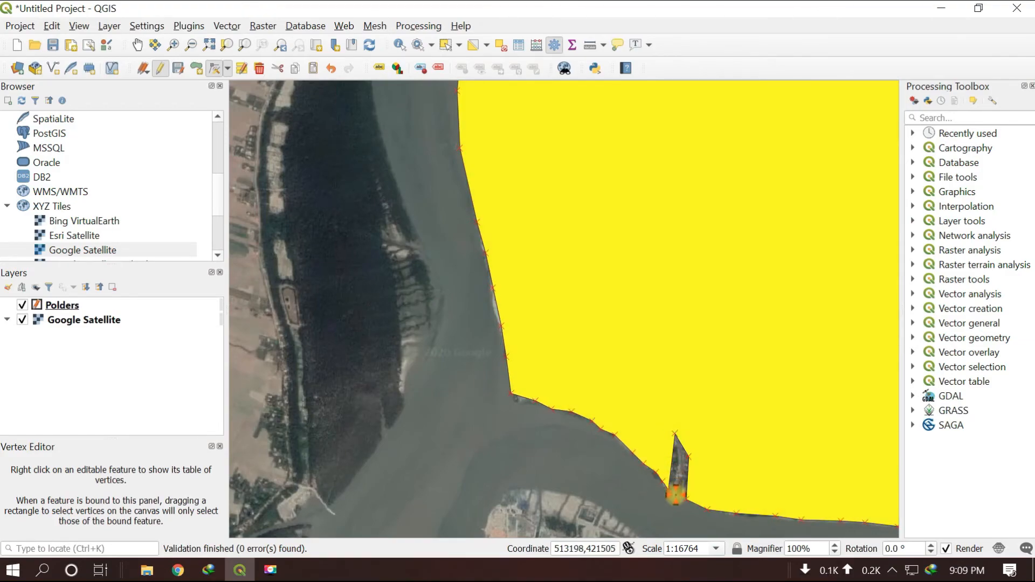
{"action": "left_click", "coordinate": [675, 433]}
{"action": "left_click", "coordinate": [688, 456]}
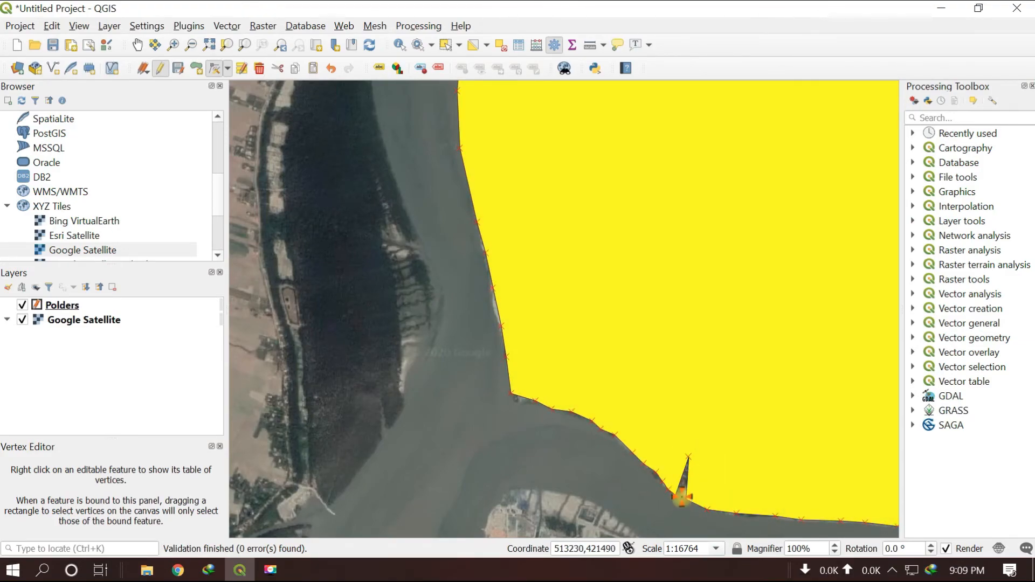
Check the Polders layer's symbology with the whole polder in view, and save the layer's edits
{"action": "scroll", "coordinate": [683, 438], "scroll_direction": "down", "scroll_amount": 3}
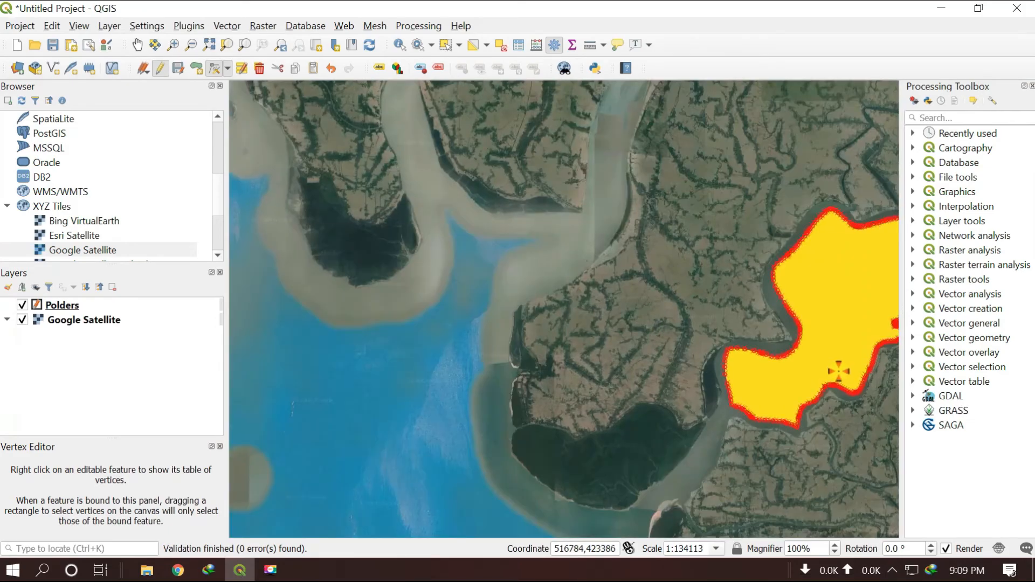
{"action": "key", "text": "space"}
{"action": "left_click_drag", "start_coordinate": [828, 372], "coordinate": [430, 346]}
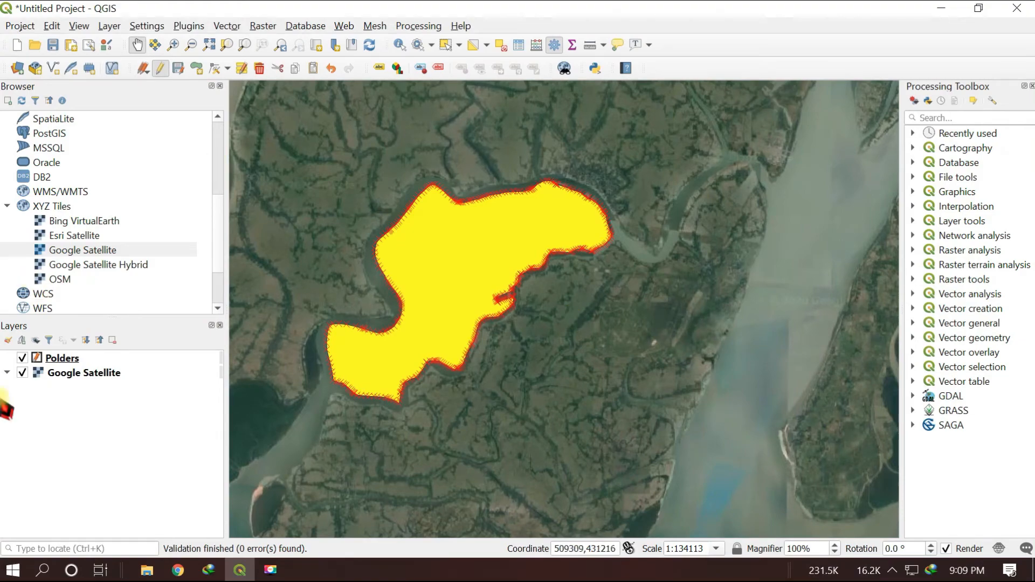
{"action": "right_click", "coordinate": [65, 360]}
{"action": "left_click", "coordinate": [88, 345]}
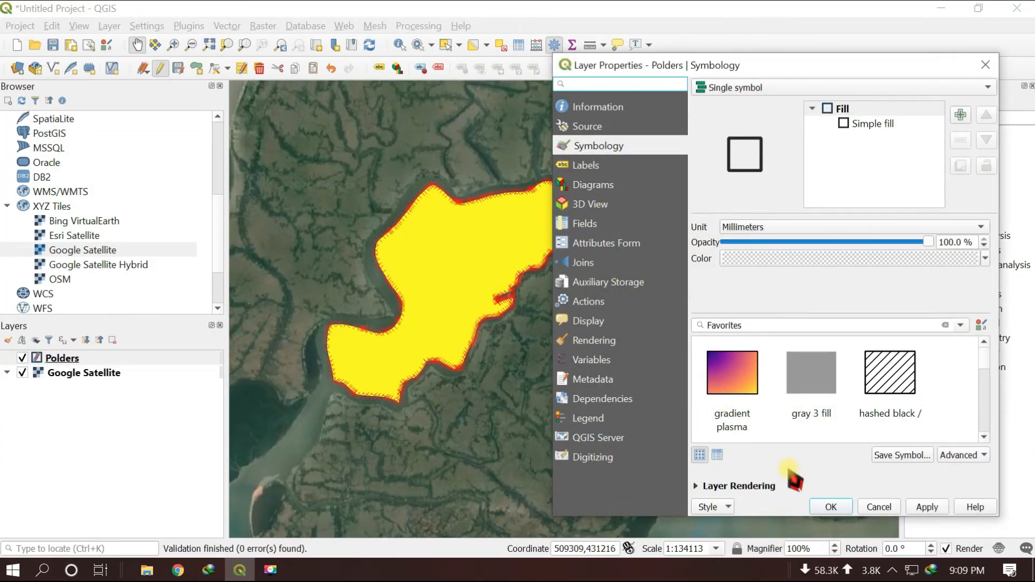
{"action": "left_click", "coordinate": [833, 507]}
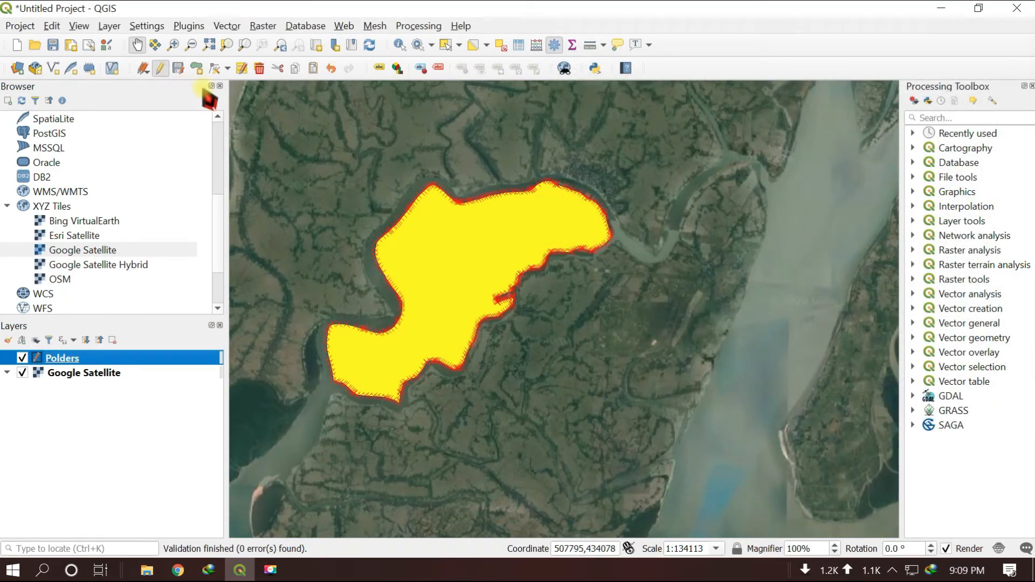
{"action": "left_click", "coordinate": [178, 69]}
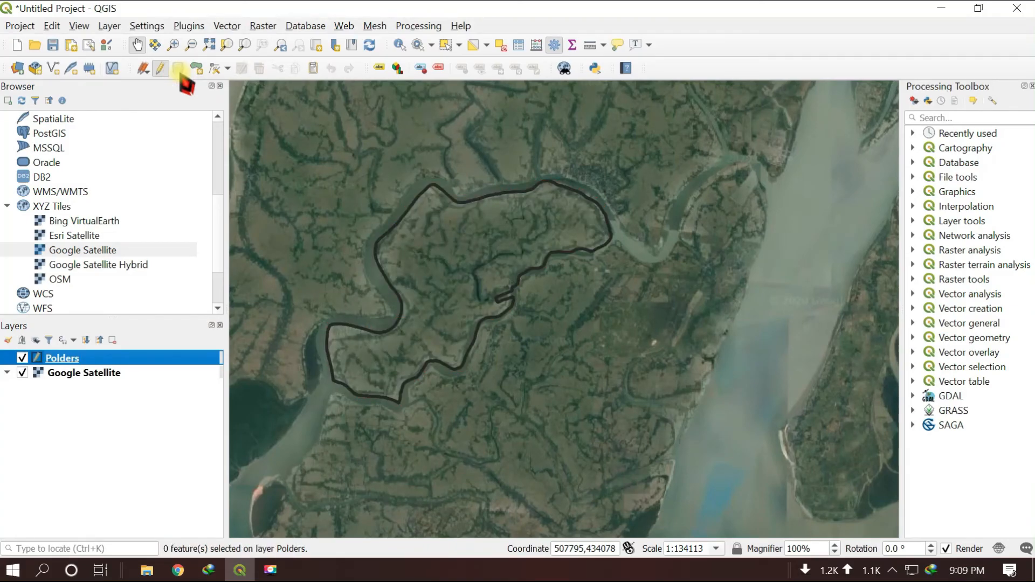